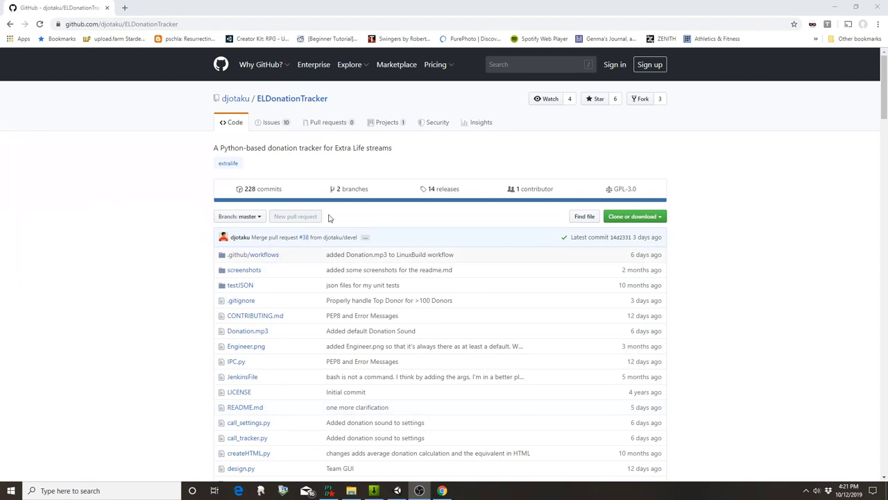
Step: Download Extra.Life.Donation.Tracker.for.Windows.v2.2.zip from the v2.2 release assets on GitHub
left_click(434, 193)
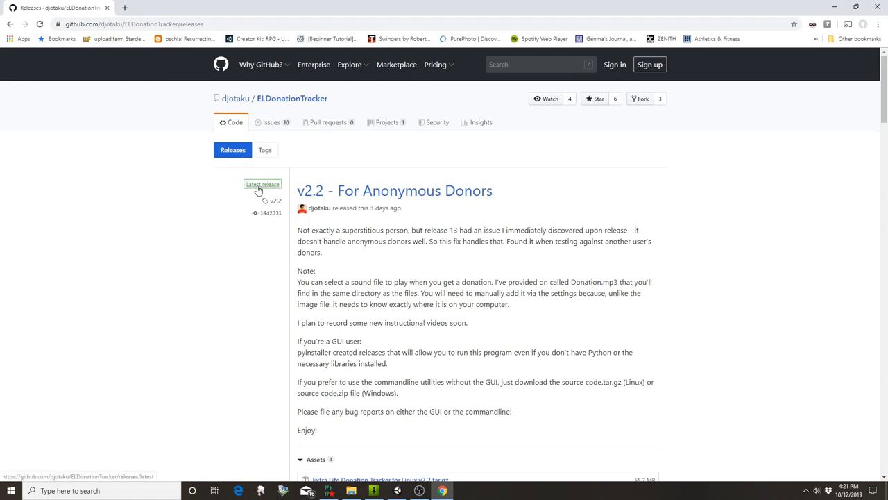
scroll(512, 242, "down", 11)
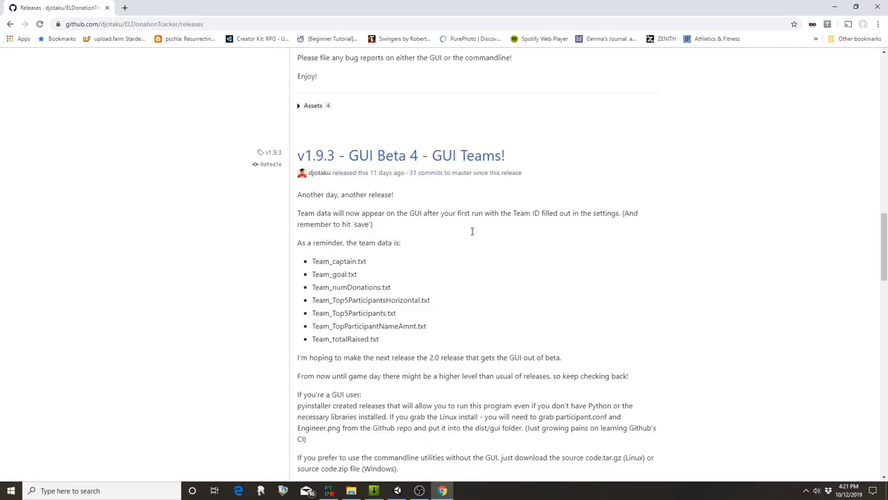
scroll(472, 232, "down", 14)
scroll(472, 234, "up", 20)
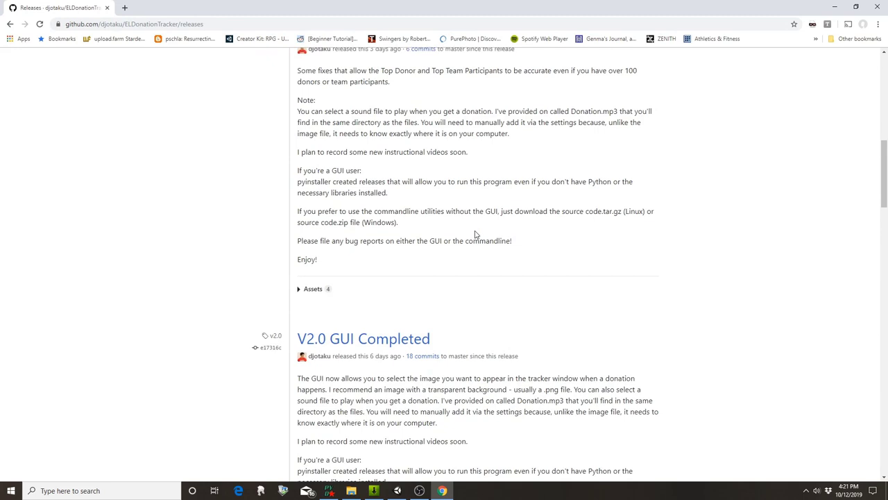
scroll(475, 235, "up", 10)
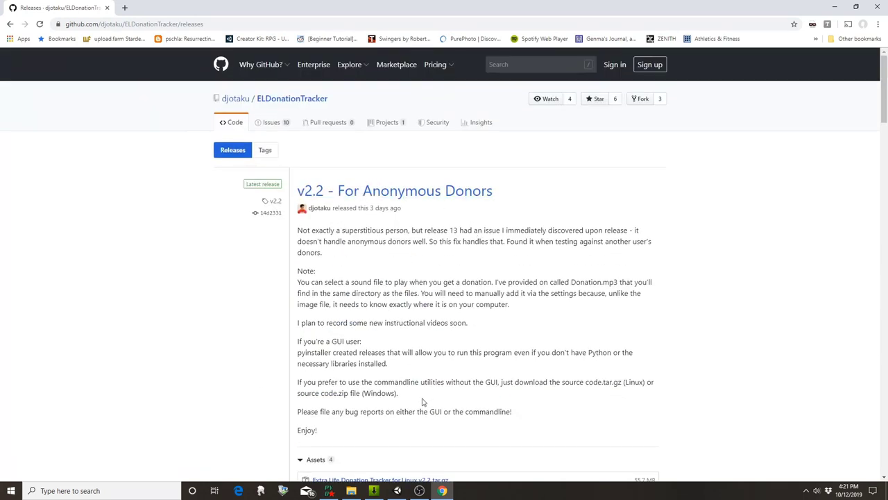
left_click_drag(441, 242, 461, 301)
left_click(461, 301)
scroll(425, 314, "down", 2)
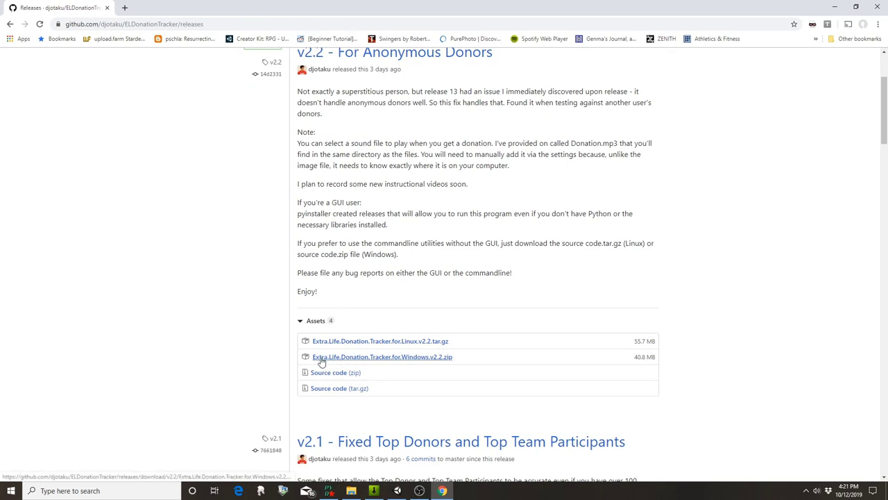
left_click(425, 358)
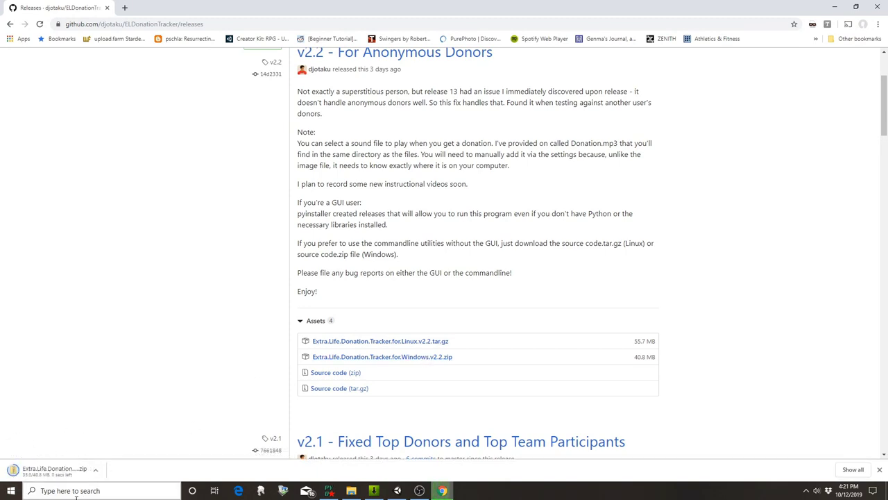
left_click(95, 470)
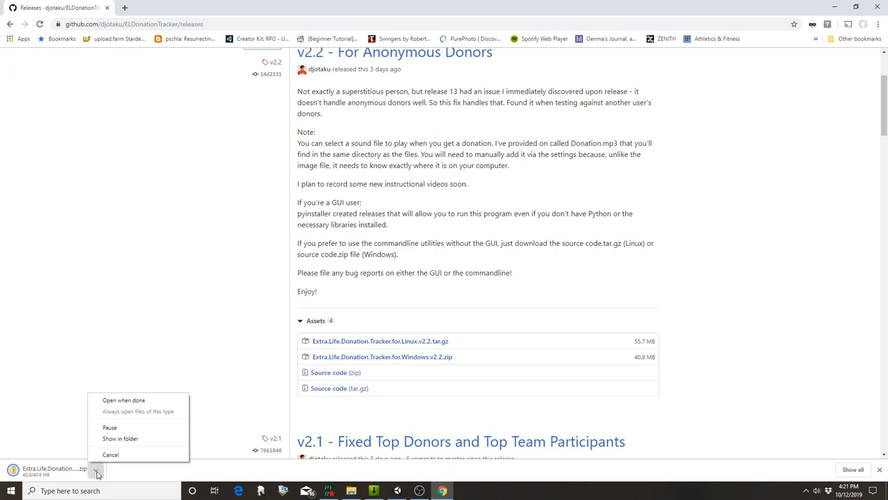
Step: Locate the downloaded v2.2 zip in Downloads and copy it onto the desktop
left_click(132, 438)
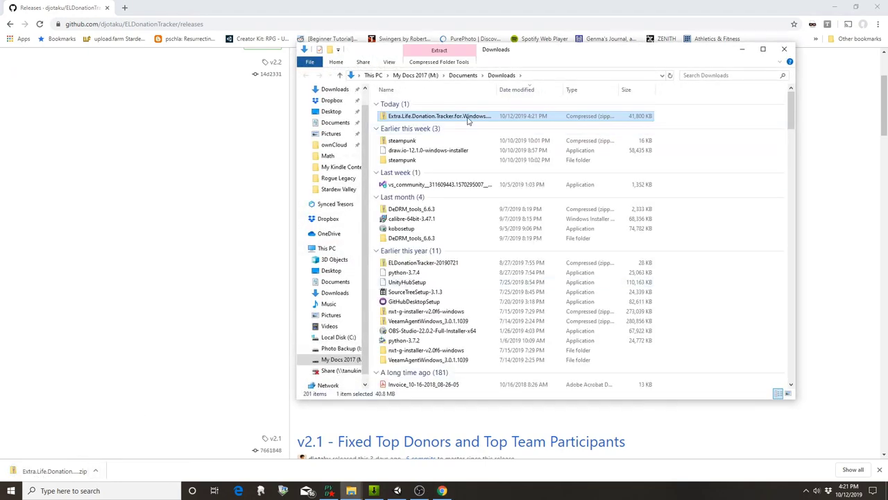
left_click(835, 6)
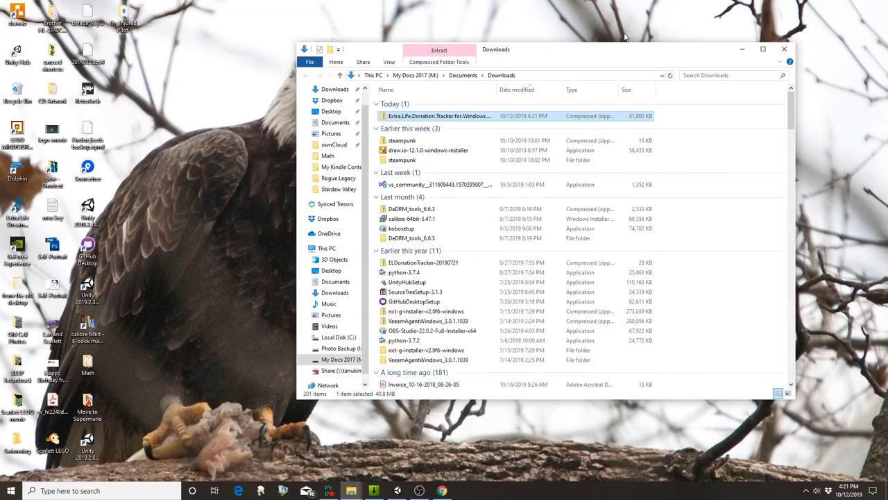
left_click_drag(617, 45, 736, 174)
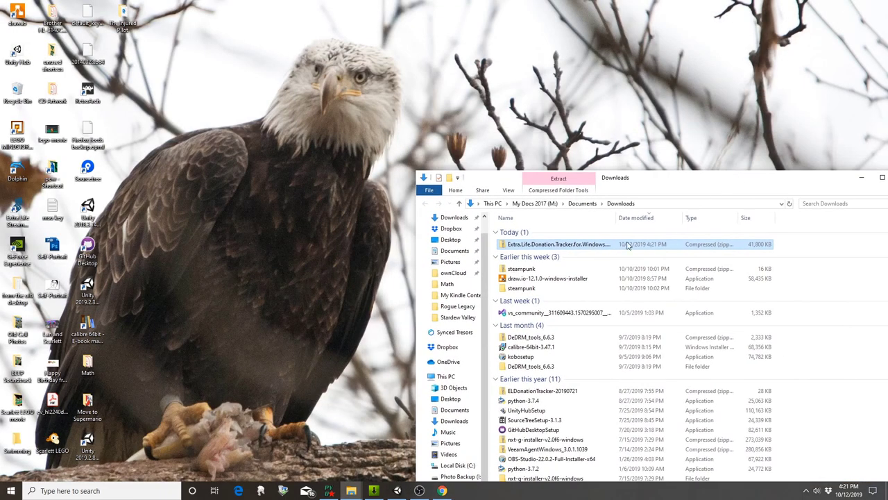
left_click_drag(592, 250, 400, 120)
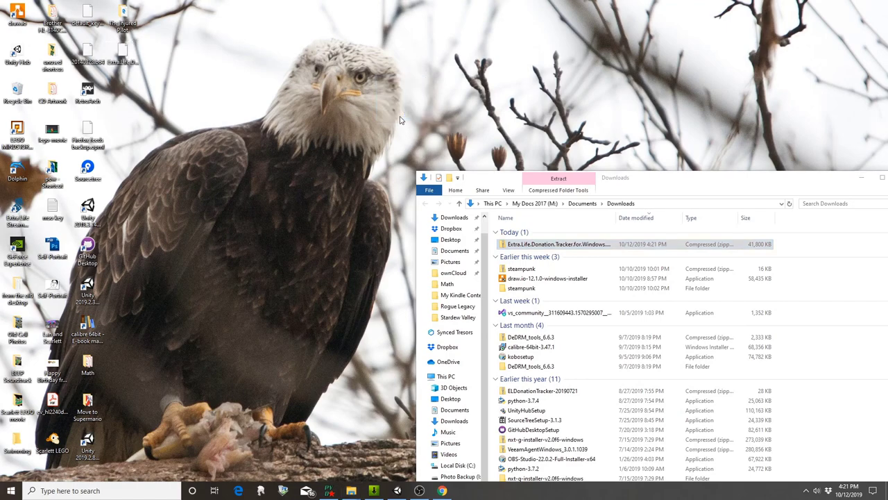
Step: Extract the zip to a desktop folder with Show extracted files enabled
right_click(121, 72)
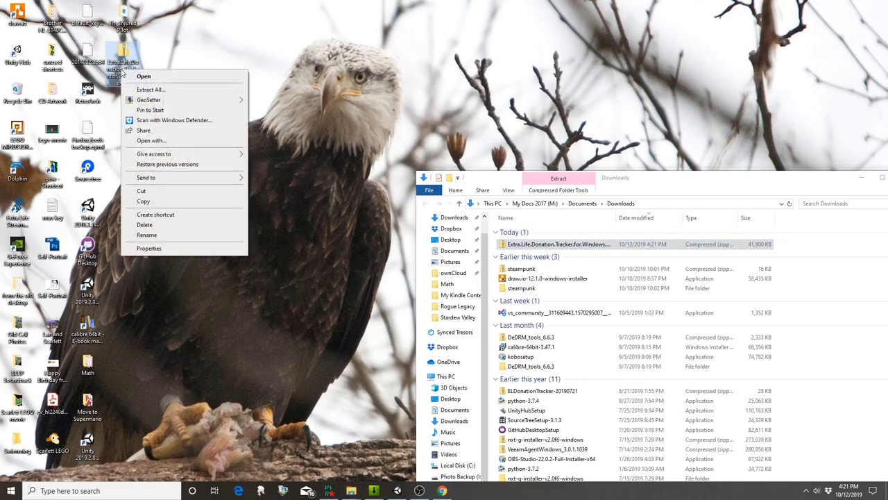
left_click(175, 93)
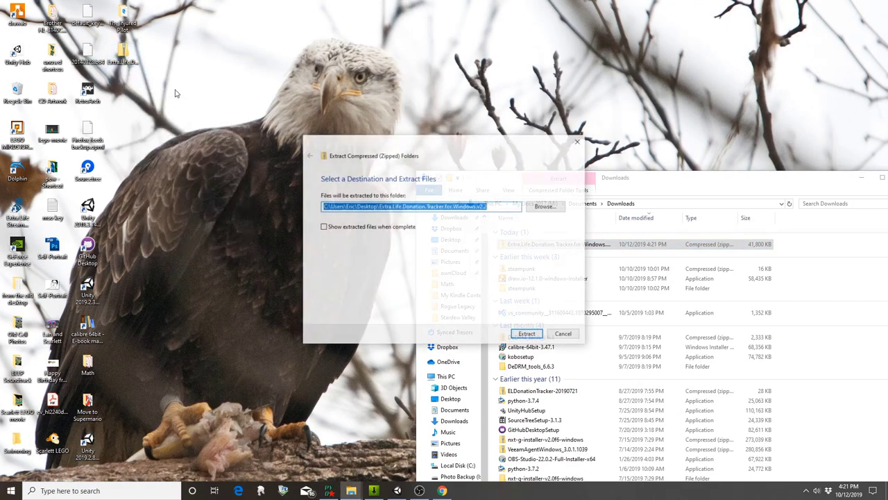
left_click(377, 230)
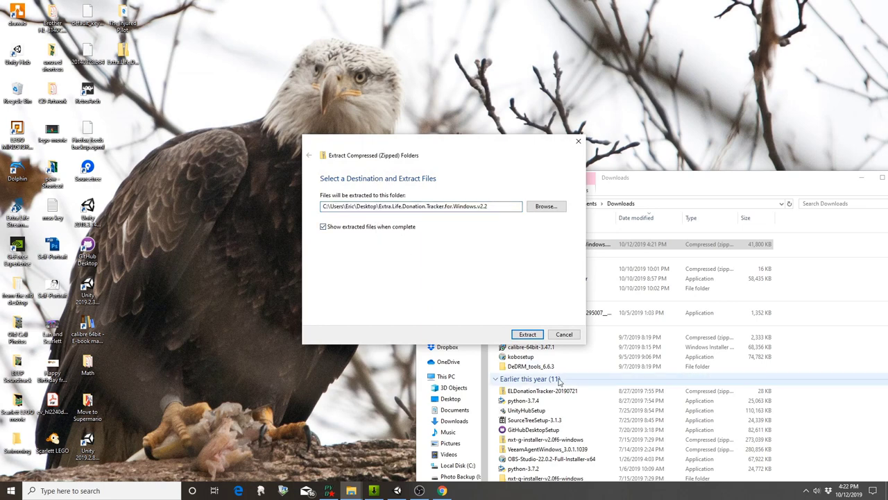
left_click(528, 334)
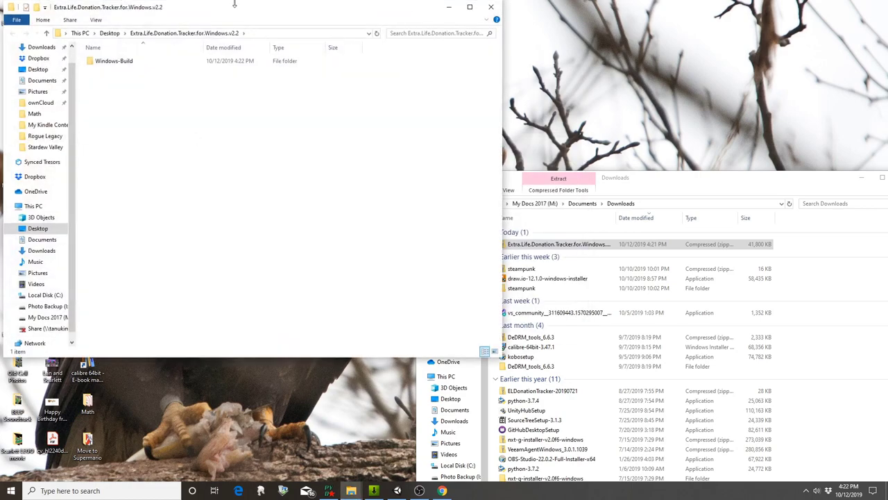
Step: Launch gui.exe from the Windows-Build folder, allowing it through the SmartScreen warning with Run anyway
double_click(128, 62)
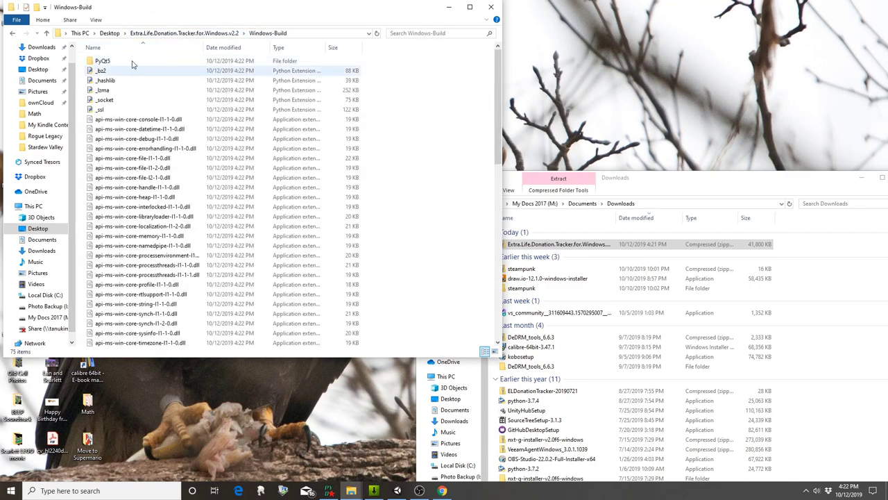
left_click(861, 177)
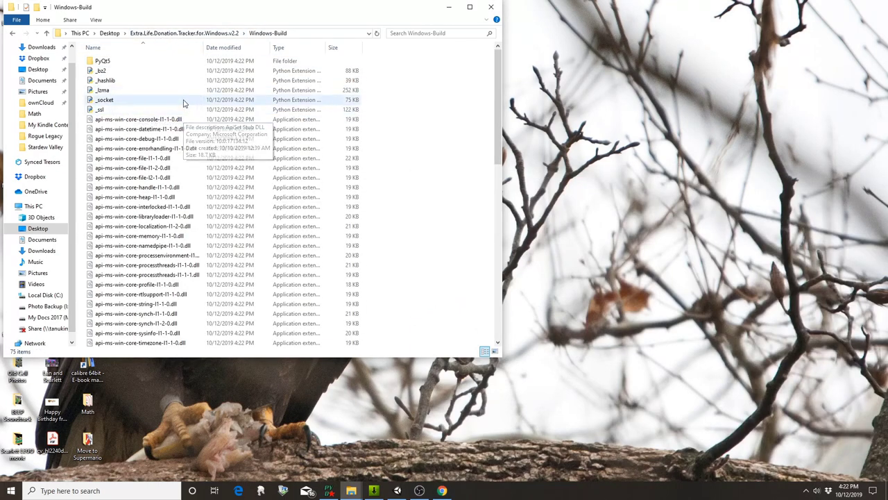
scroll(194, 125, "down", 11)
scroll(199, 130, "down", 1)
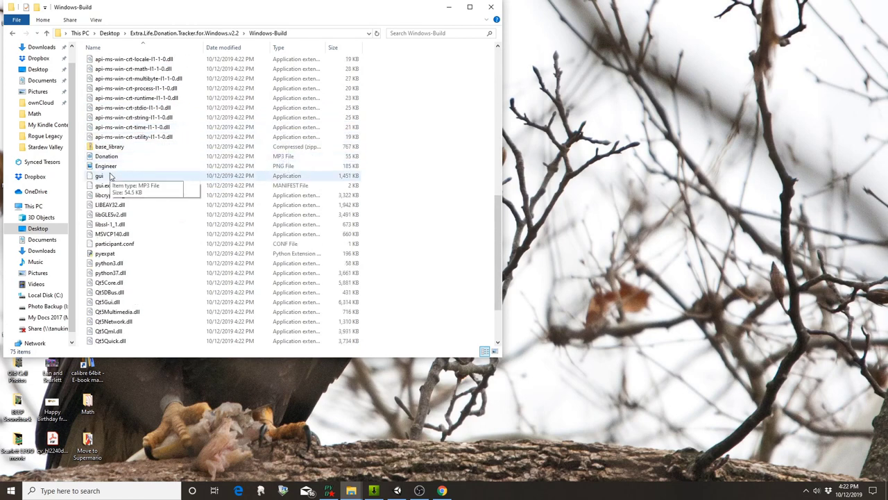
double_click(109, 177)
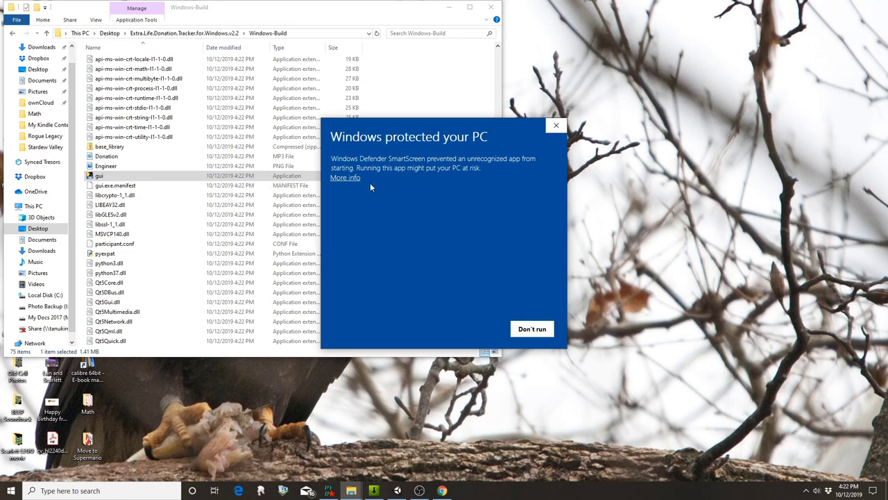
left_click(347, 179)
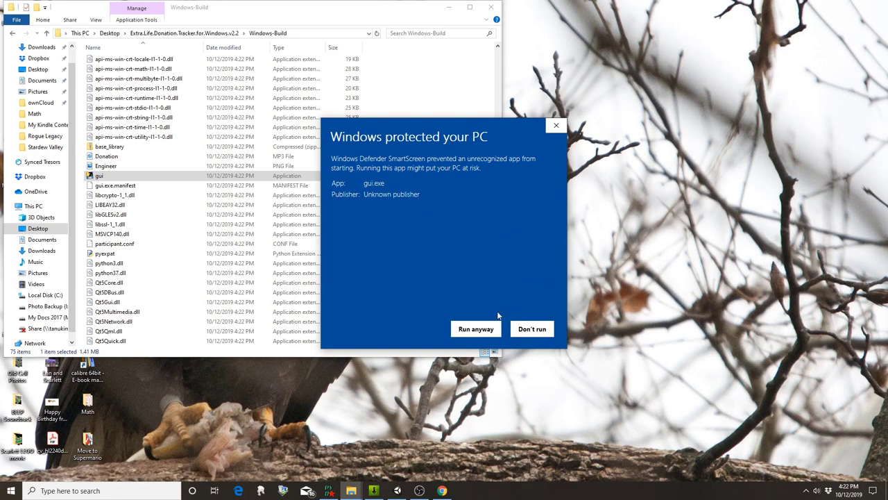
left_click(476, 329)
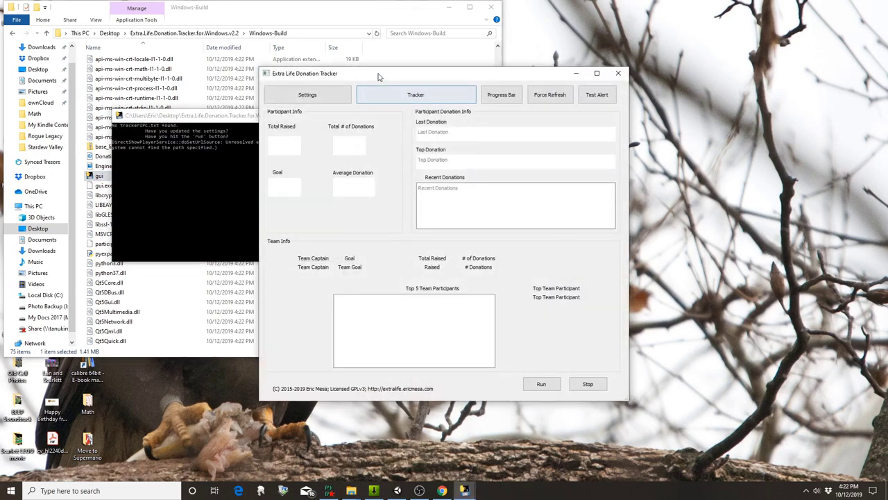
Step: Position the tracker and console windows, then open the tracker's Settings dialog beside them
left_click_drag(375, 74, 505, 102)
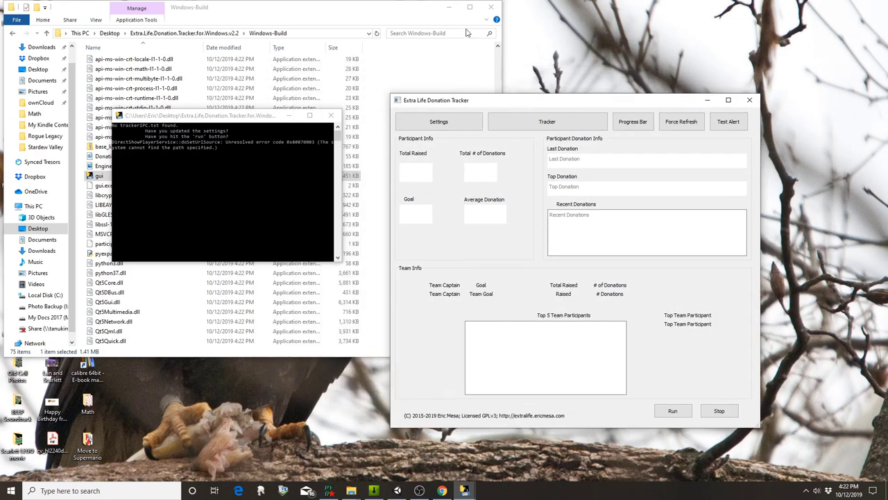
left_click(448, 8)
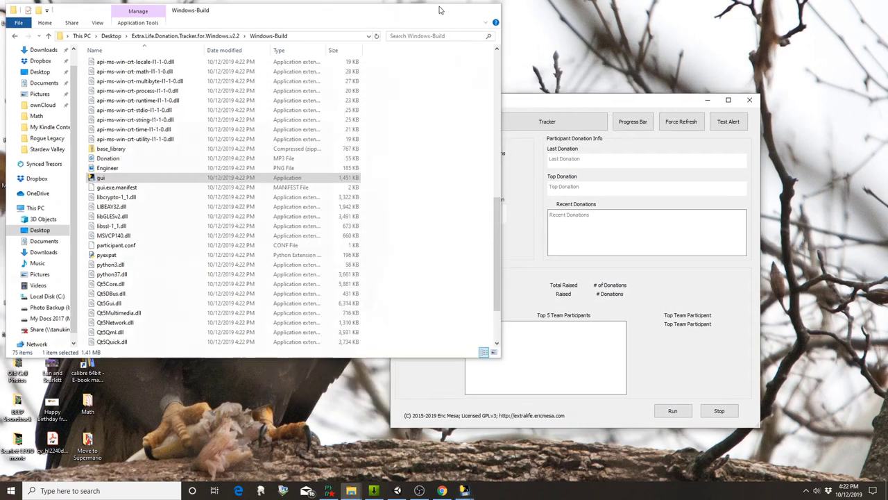
left_click_drag(245, 118, 288, 118)
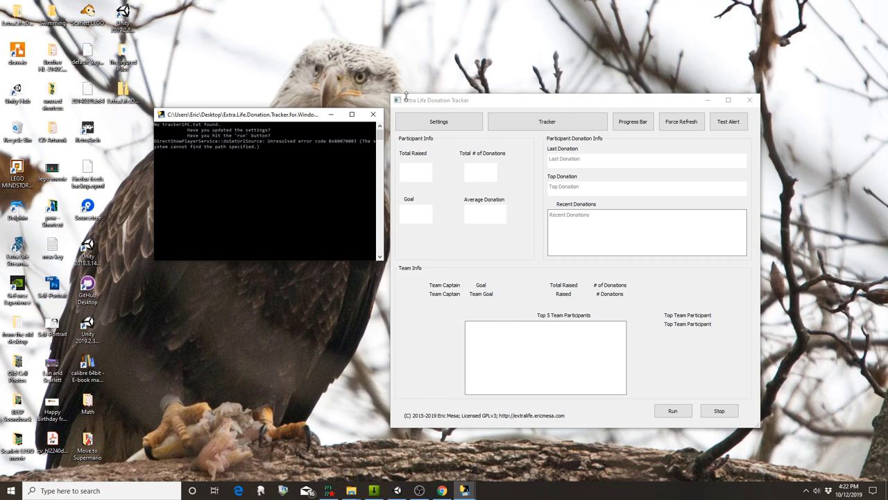
left_click_drag(462, 101, 467, 72)
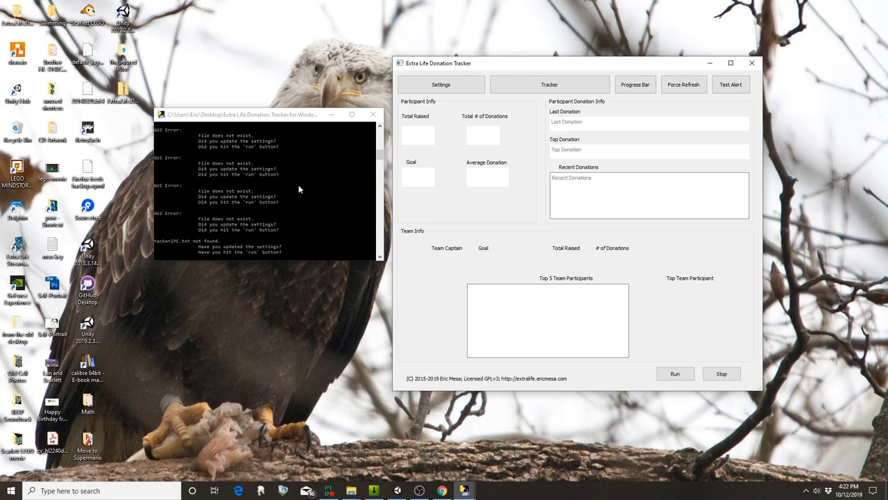
left_click(433, 86)
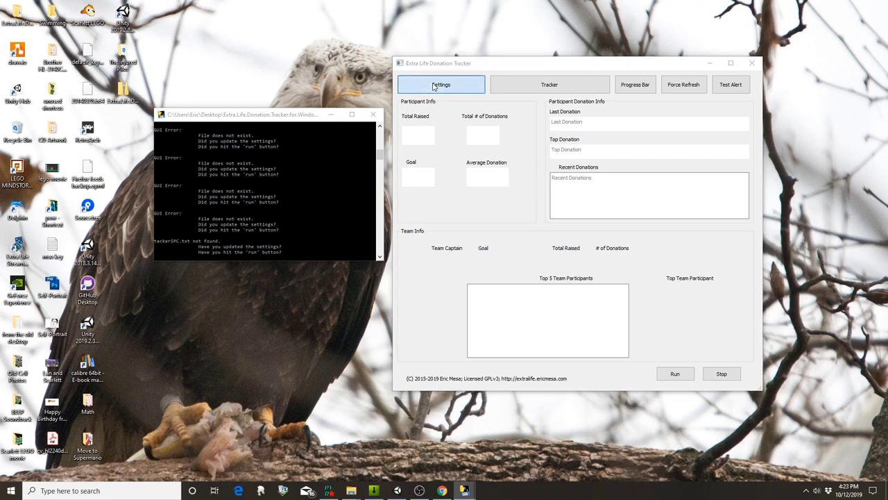
left_click_drag(398, 166, 319, 277)
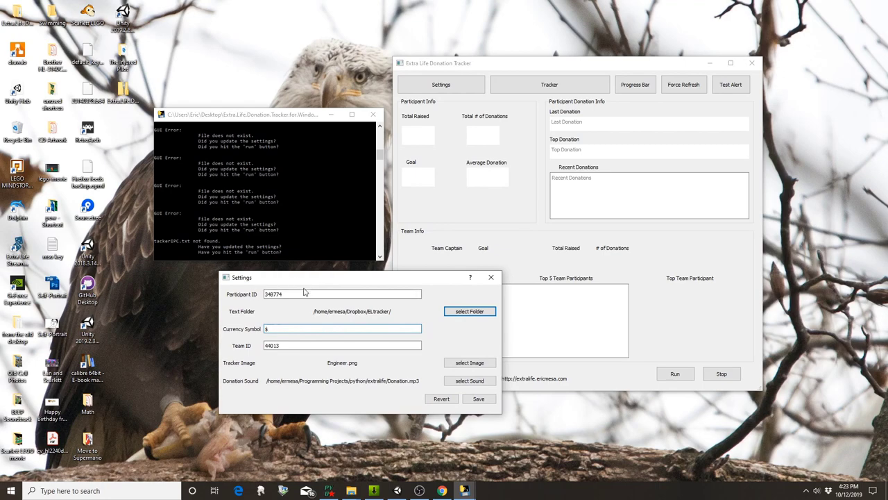
Step: Load the participant's Extra Life fundraising page in a new tab and find the participant ID in its URL
left_click(442, 490)
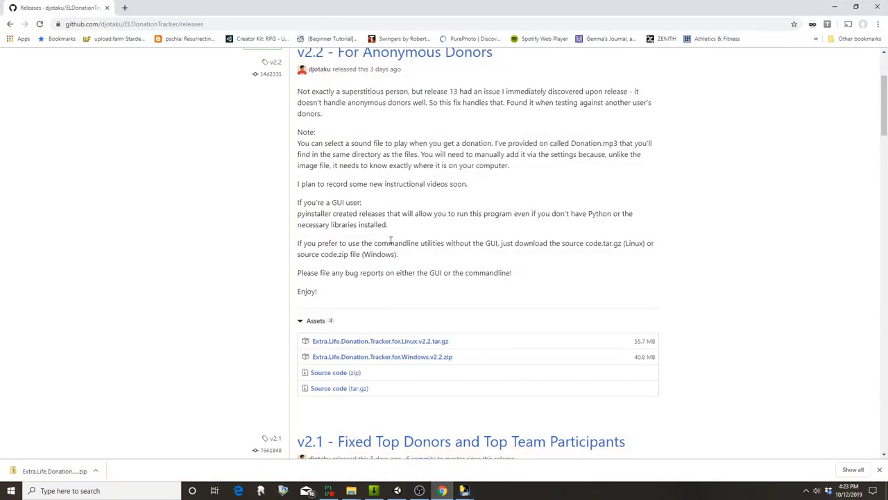
key("ctrl+t")
type("e")
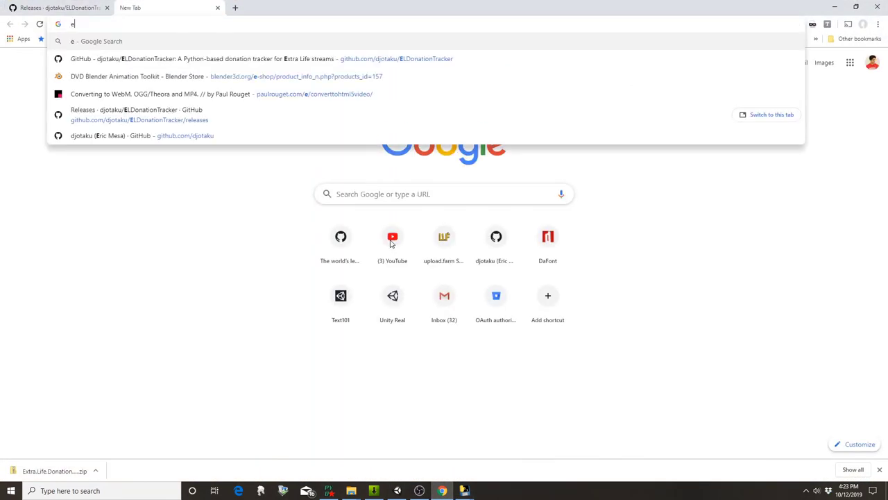
type("xtralife.m")
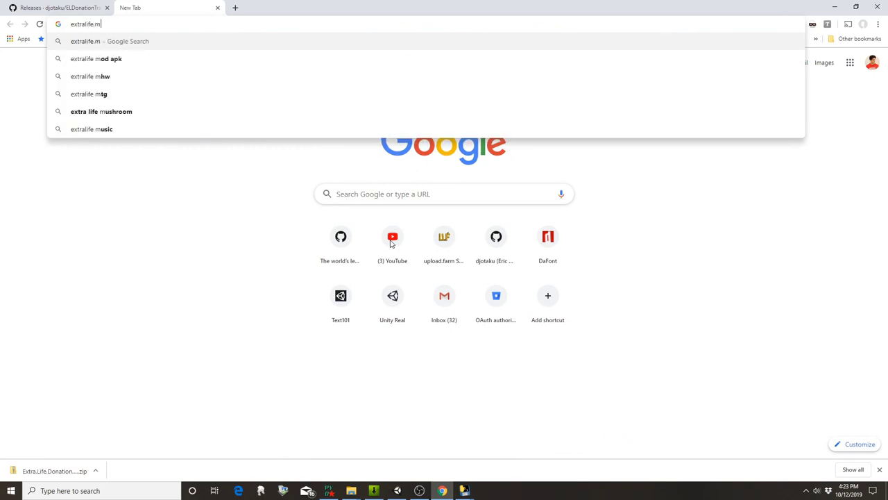
key("BackSpace")
type("erica")
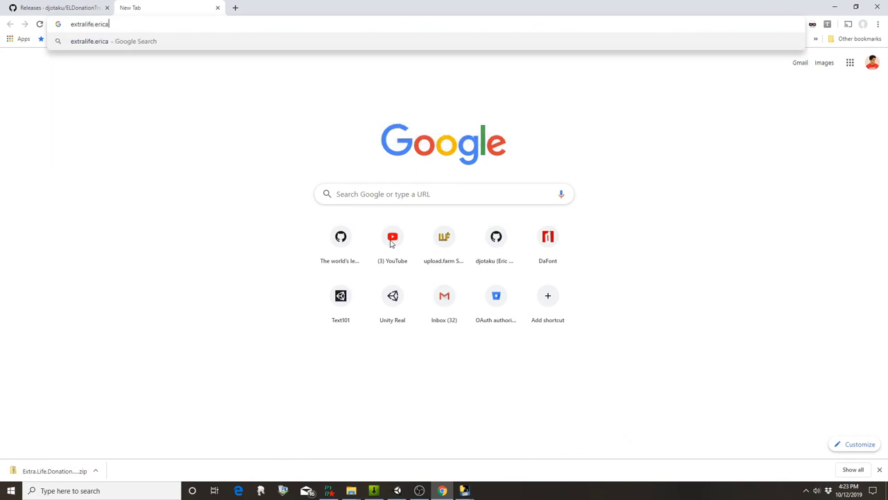
key("BackSpace")
type("mesa.com")
key("Return")
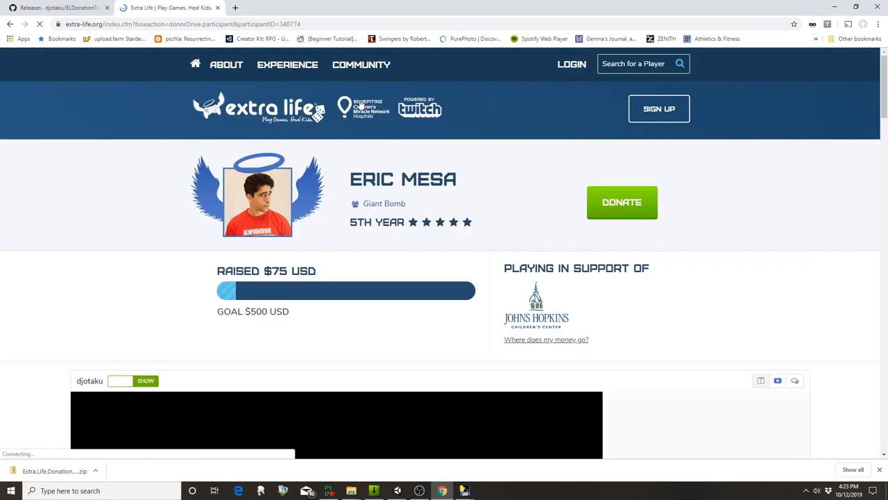
double_click(290, 24)
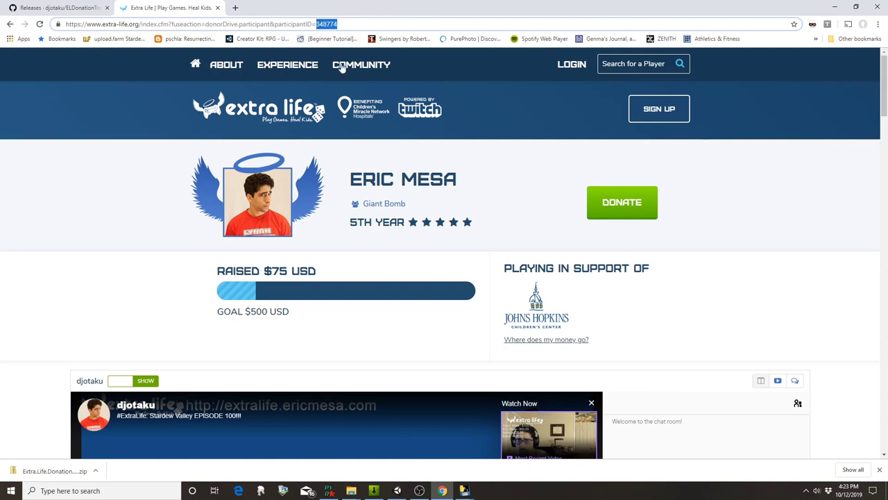
left_click(450, 184)
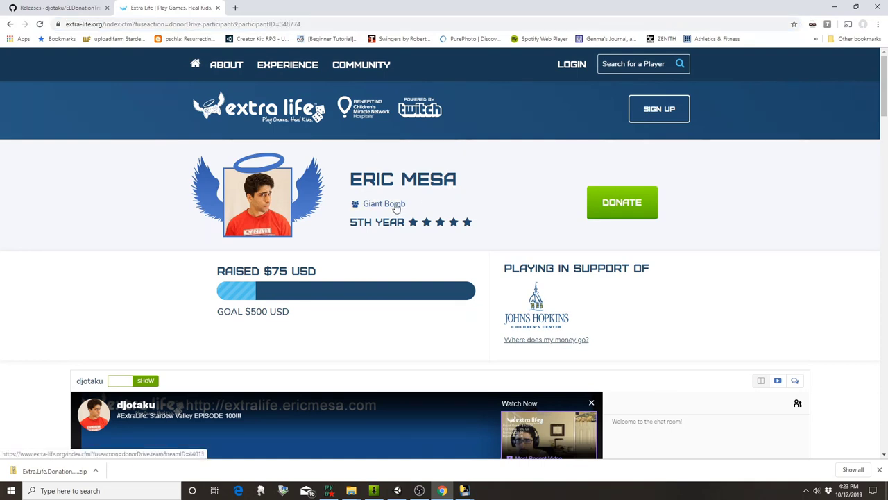
Step: Open the Giant Bomb team page in another tab and select its team ID in the address
middle_click(372, 206)
left_click(288, 7)
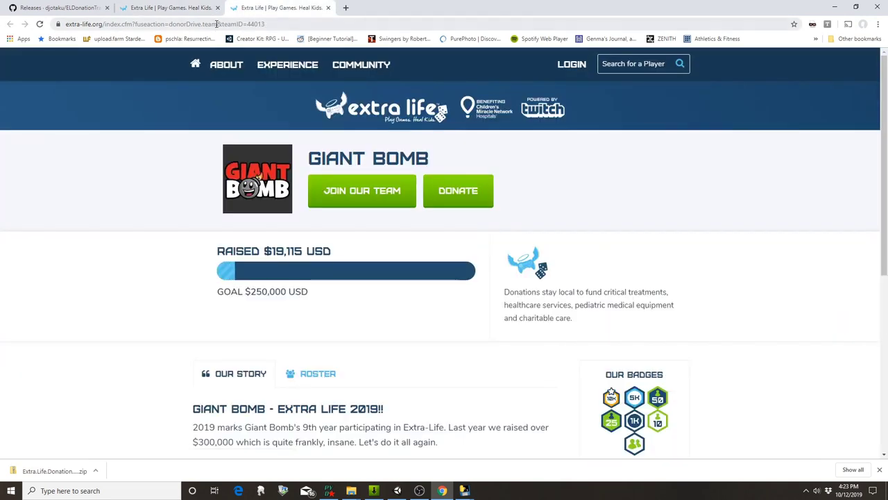
left_click(297, 25)
double_click(296, 25)
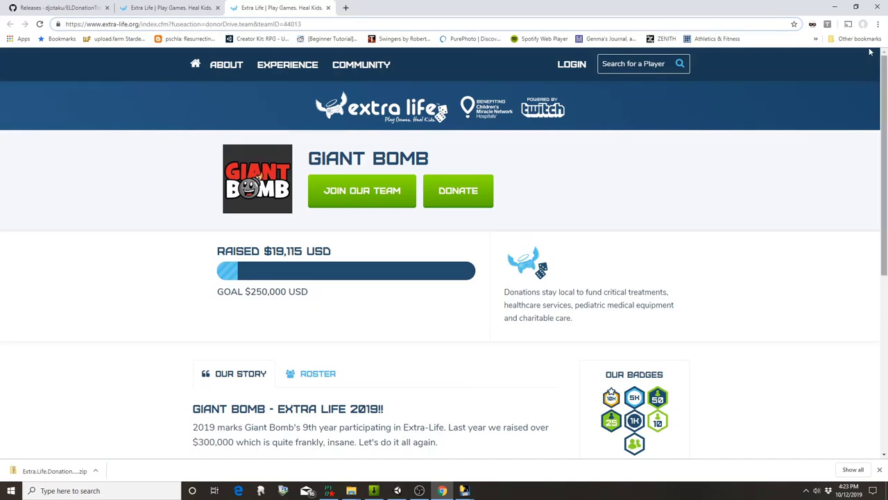
left_click(836, 10)
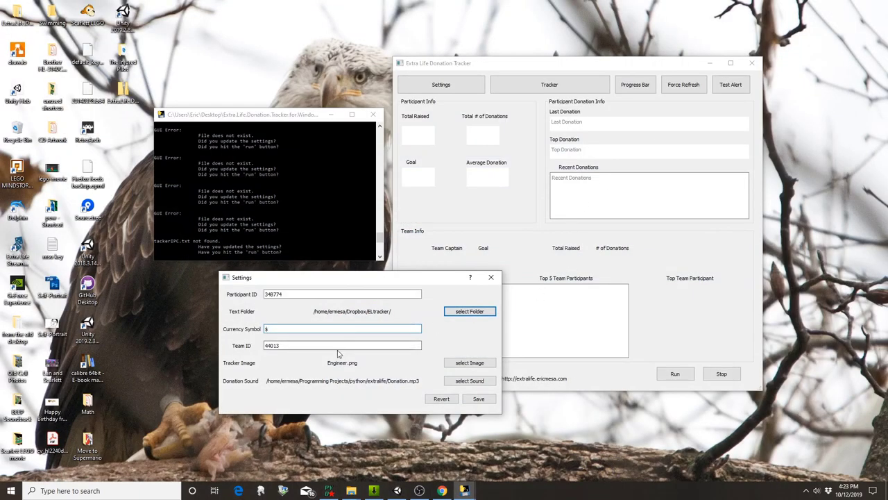
left_click(293, 347)
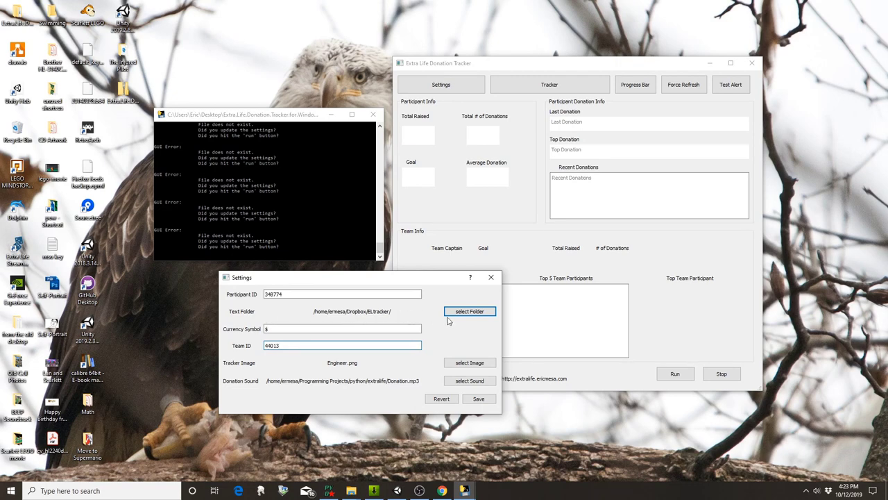
Step: Create a textfiles folder in Windows-Build and select it as the tracker's text folder
left_click(471, 311)
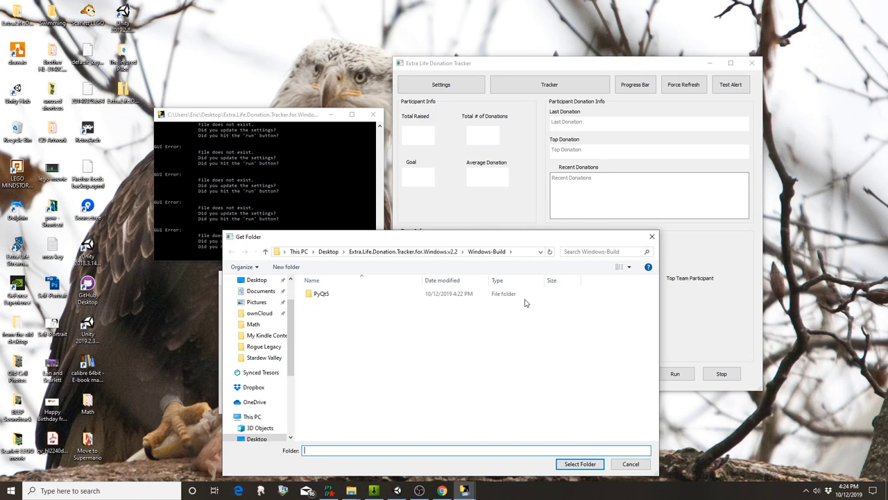
right_click(438, 328)
mouse_move(493, 422)
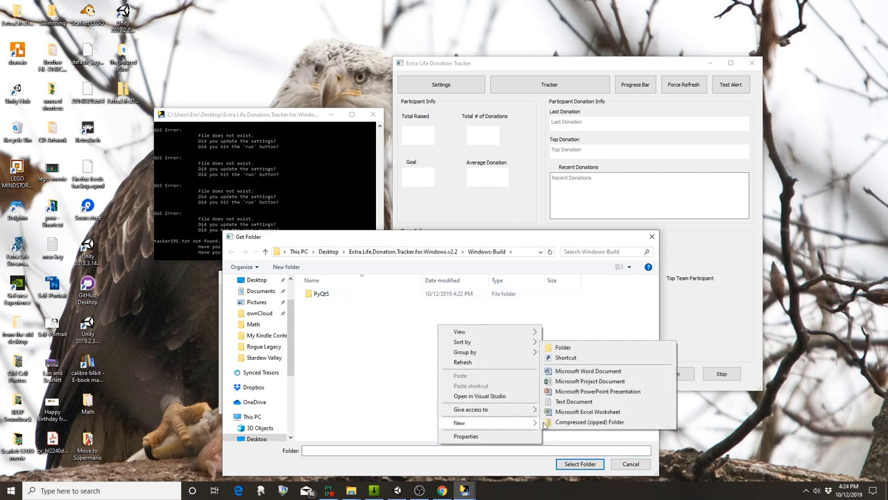
left_click(586, 350)
type("testfiles")
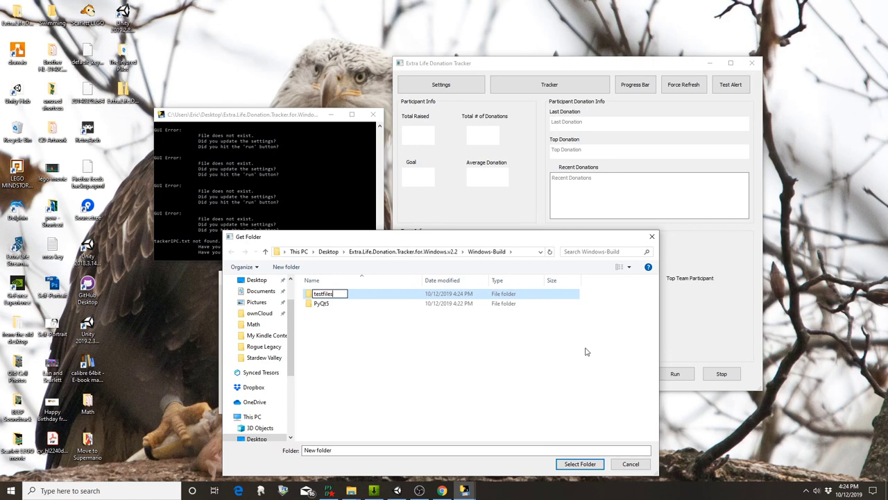
type("x")
key("Return")
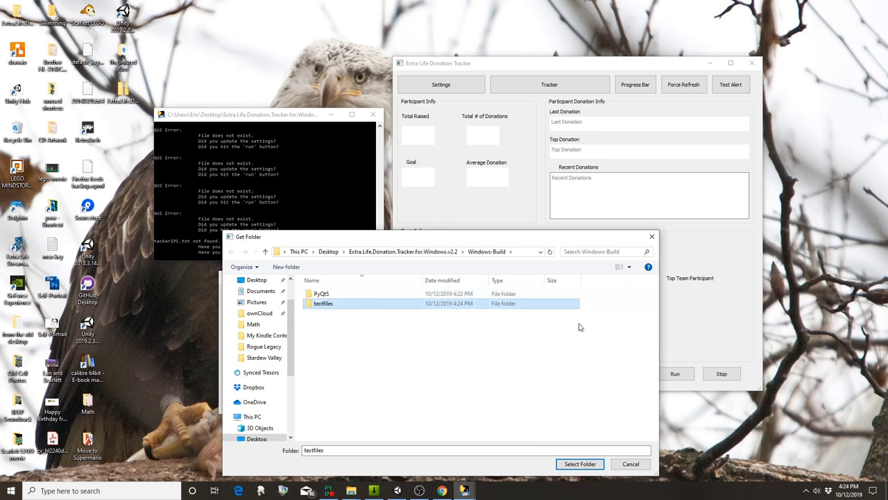
left_click(331, 299)
key("Return")
key("Return")
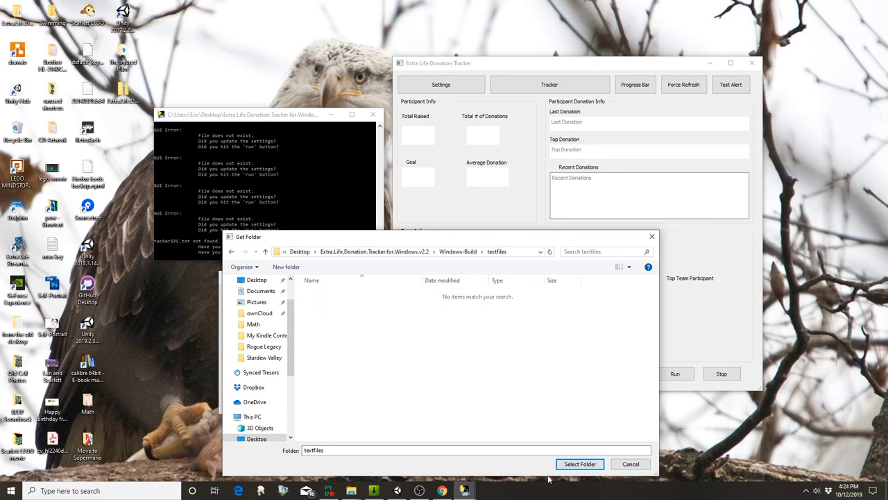
left_click(569, 465)
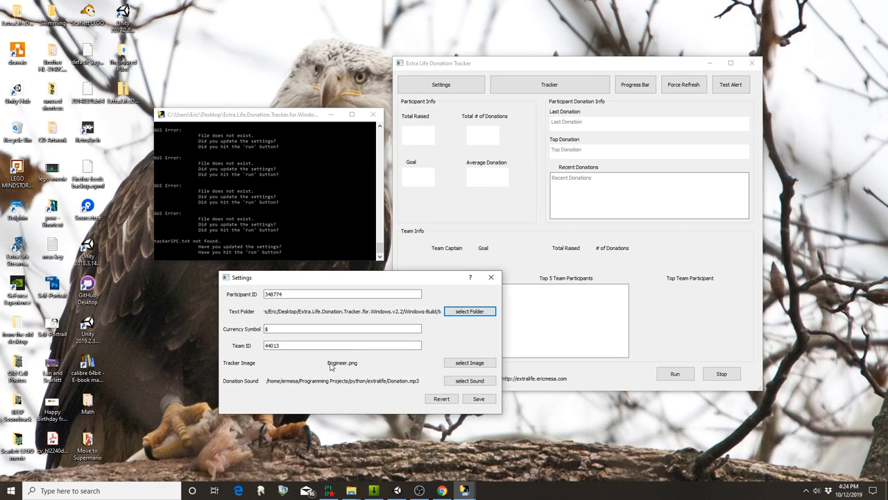
Step: Switch to the Windows-Build folder window and bring up the context menu for Engineer.png
left_click(351, 490)
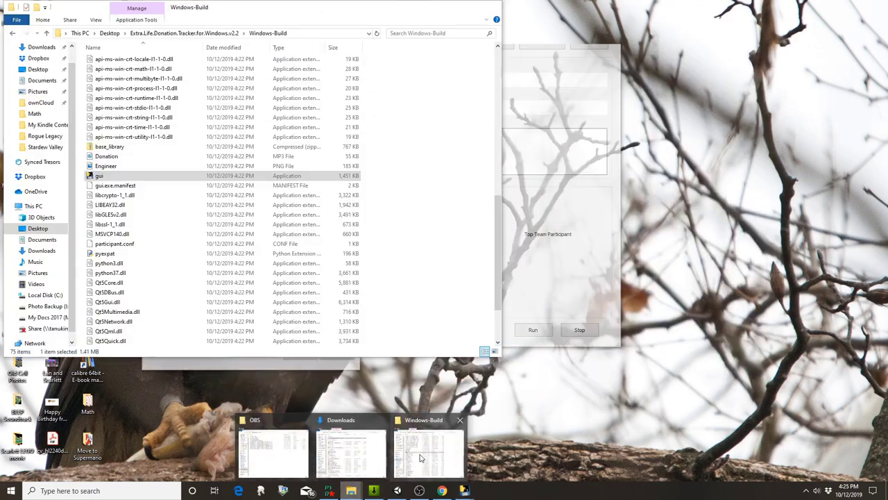
left_click(420, 458)
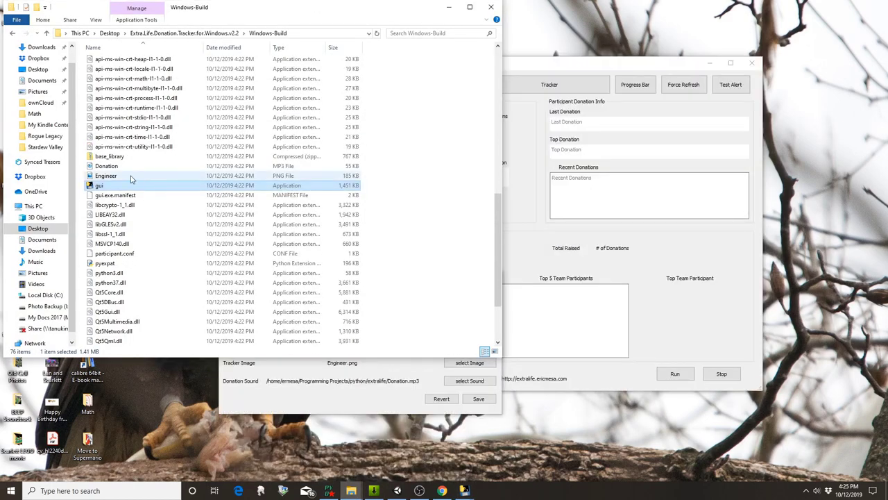
right_click(131, 179)
left_click(116, 177)
right_click(118, 179)
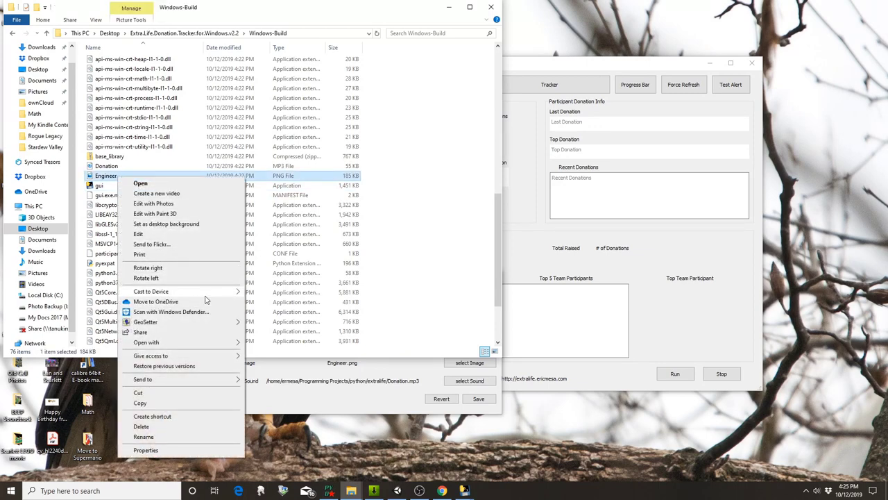
Step: Open Engineer.png from Windows-Build in Photoshop to confirm its transparent background
mouse_move(204, 348)
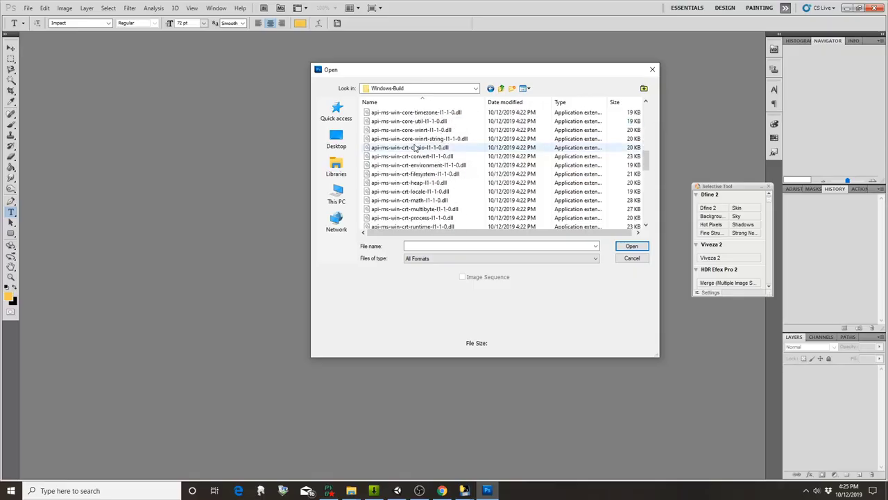
scroll(416, 167, "down", 6)
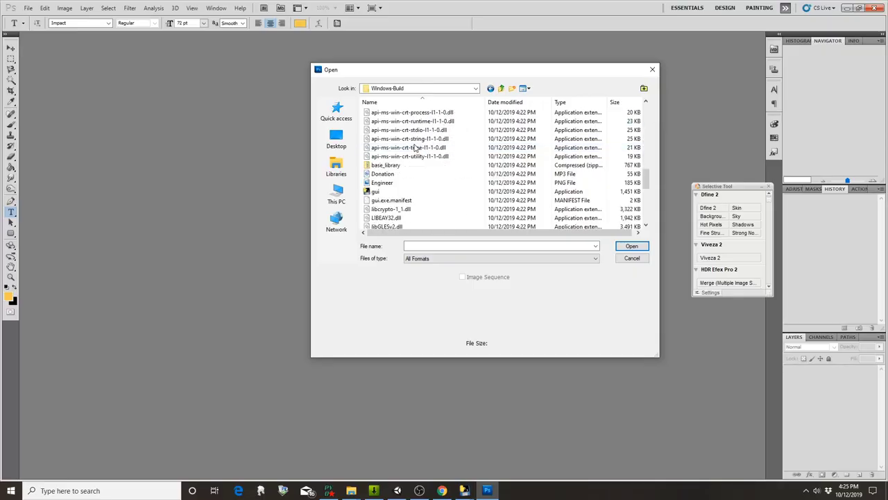
scroll(416, 170, "up", 2)
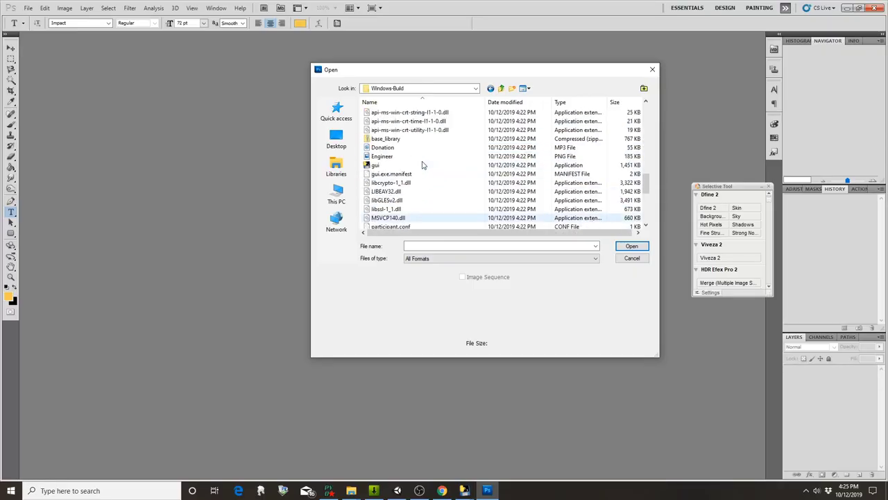
left_click(394, 156)
left_click(626, 244)
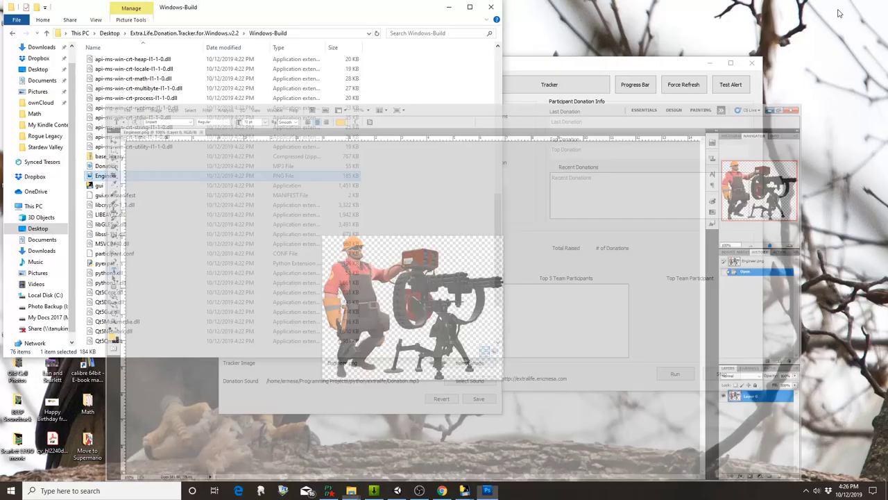
Step: Return to the tracker Settings and choose the Donation sound file from Windows-Build
left_click(847, 8)
left_click(376, 402)
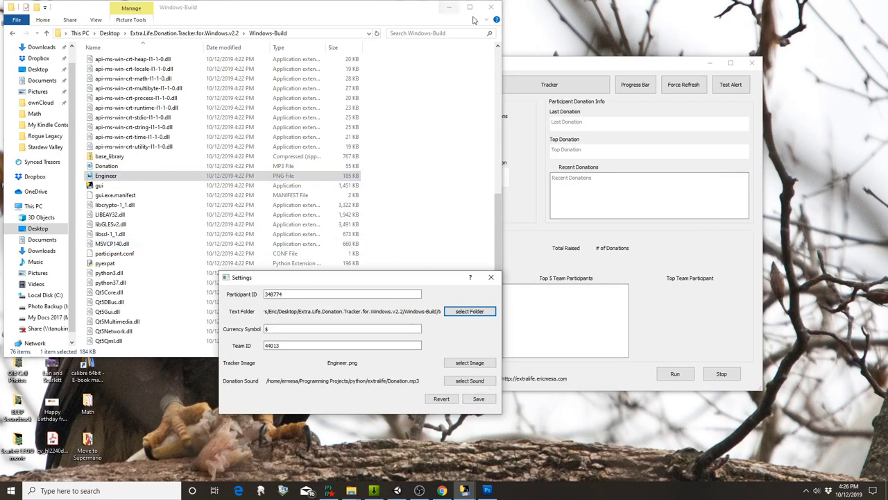
left_click(448, 7)
left_click(470, 385)
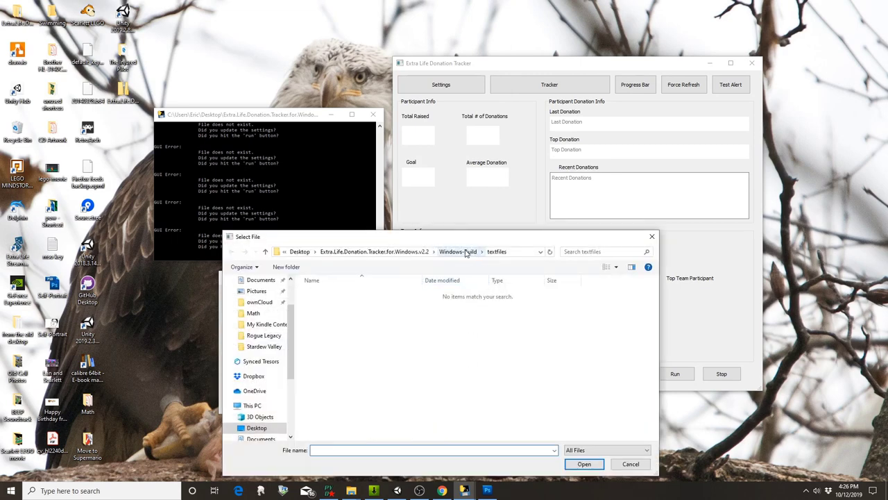
left_click(464, 251)
scroll(451, 314, "down", 14)
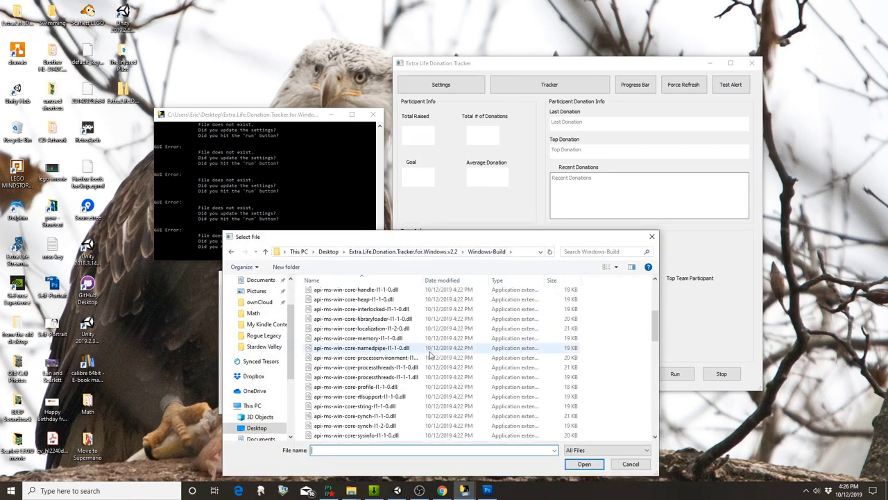
left_click(341, 338)
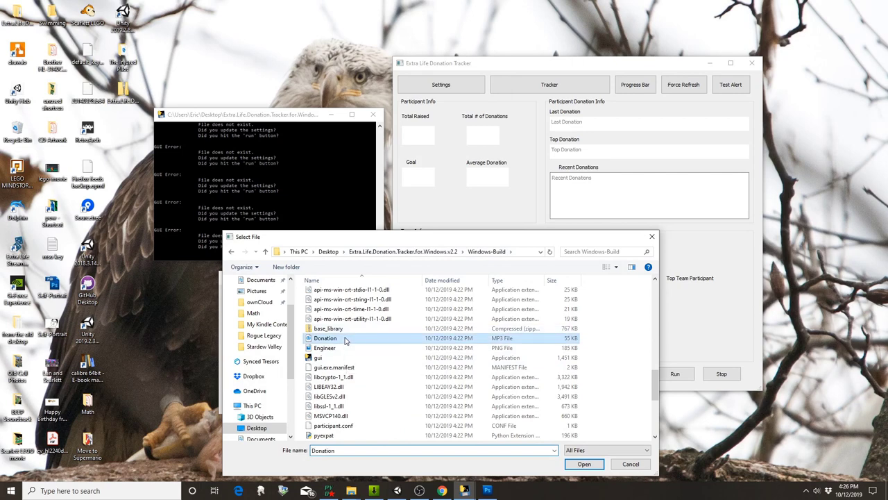
left_click(584, 463)
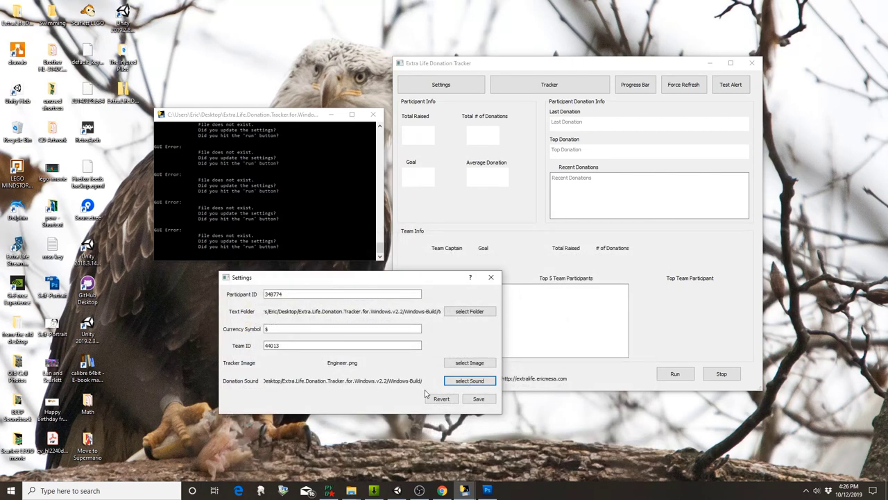
Step: Save the tracker settings with the team ID and donation sound
left_click(478, 399)
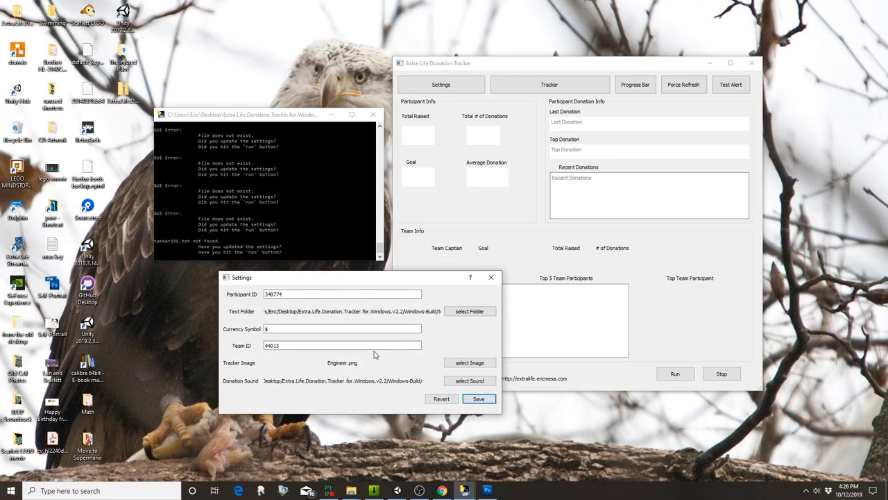
left_click(293, 348)
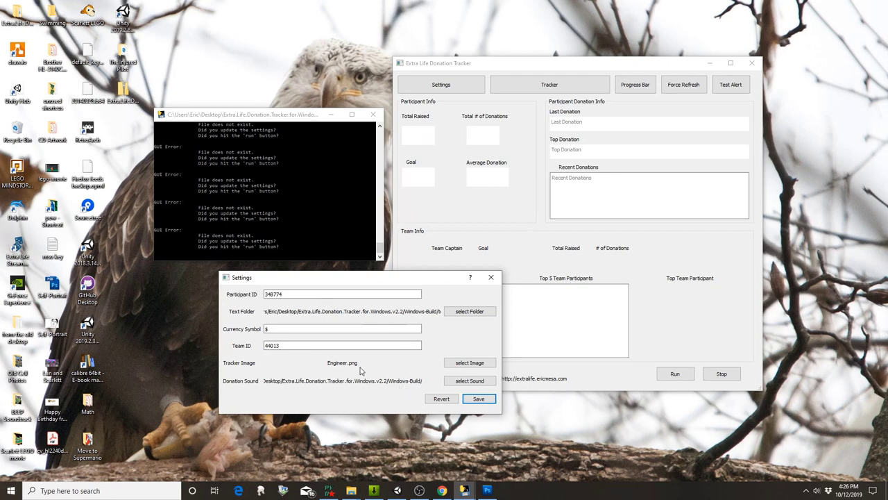
left_click(477, 399)
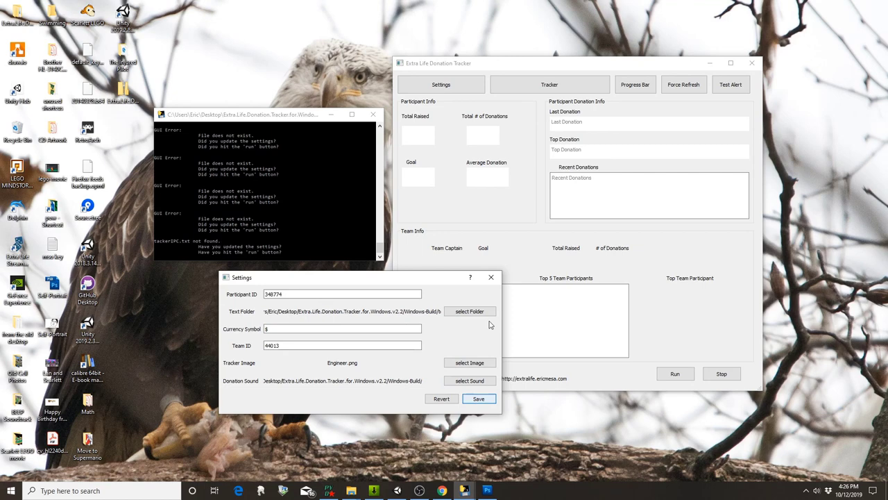
Step: Close Settings, place the green Tracker window at the bottom-left, and play a Test Alert
left_click(490, 279)
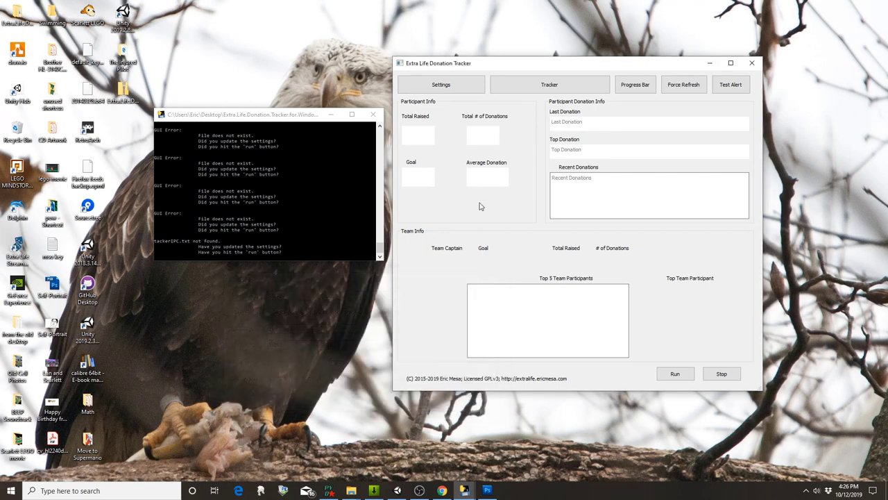
left_click(578, 85)
left_click(531, 85)
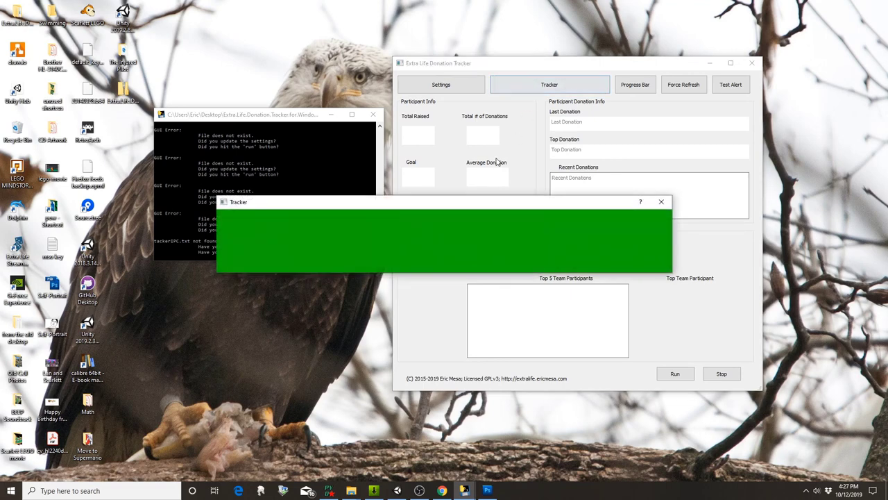
left_click_drag(451, 209, 270, 410)
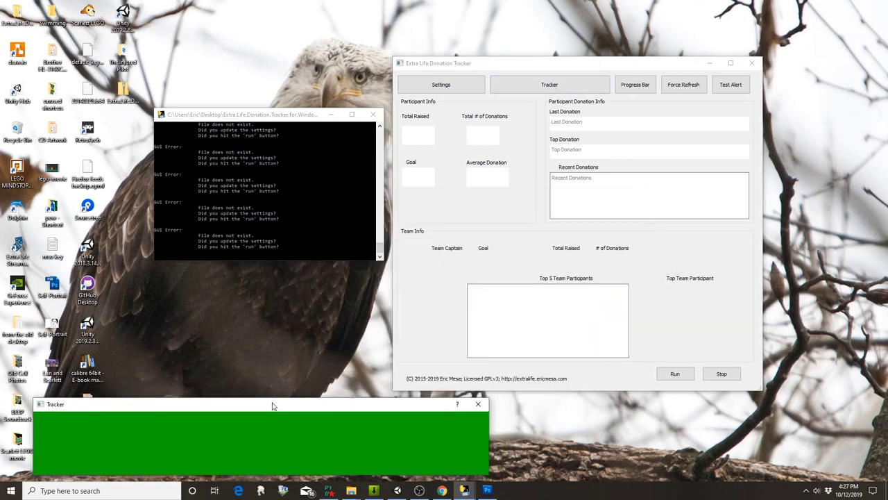
left_click(704, 98)
left_click(731, 87)
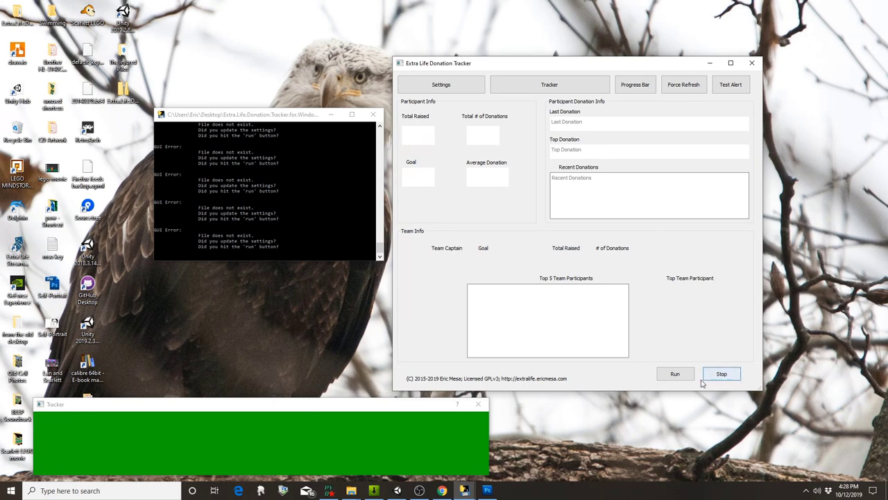
Step: Run the tracker so it shows $75.00 raised of $500.00 and a $19,114.82 team total
left_click(667, 374)
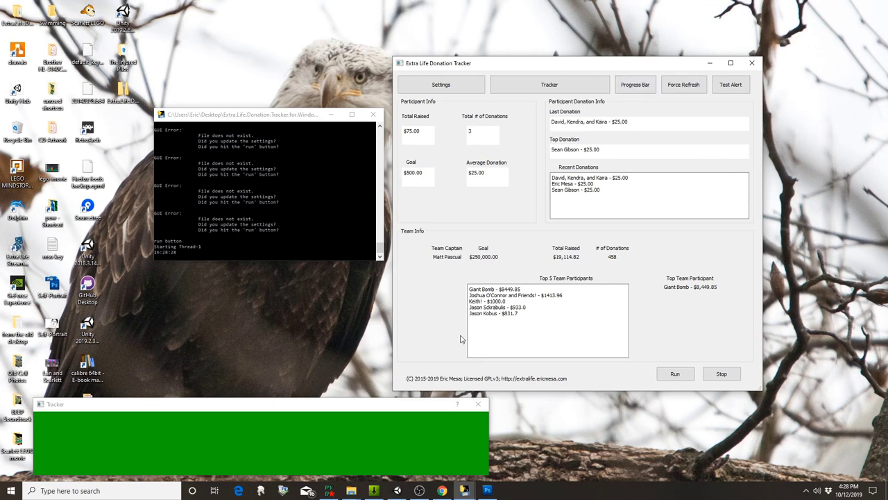
mouse_move(419, 136)
left_mouse_down()
mouse_move(407, 134)
mouse_move(433, 139)
left_mouse_up()
left_click(442, 491)
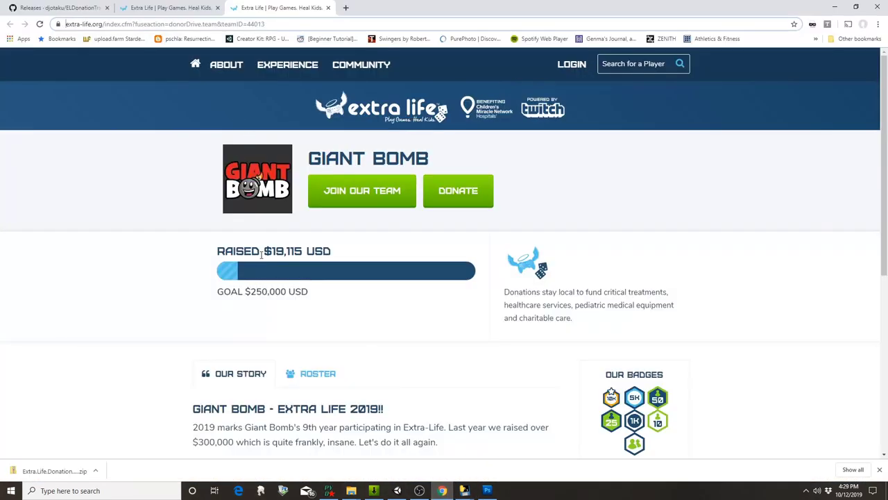
left_click(835, 8)
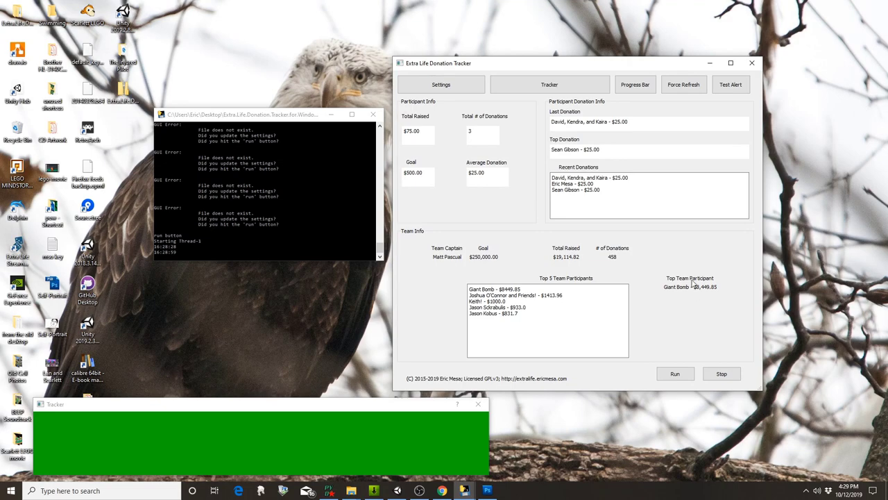
Step: Open the Windows-Build textfiles folder and preview last5DonorNameAmtsMessageHorizontal in Notepad, then close it
mouse_move(351, 490)
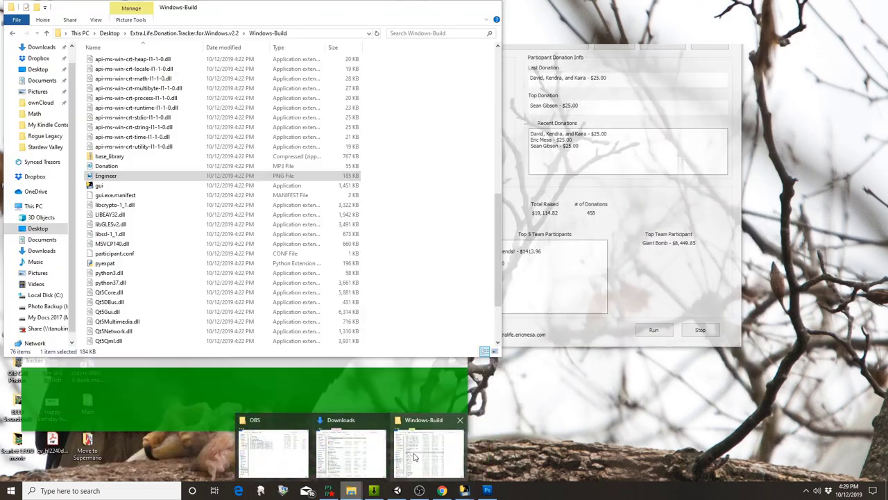
left_click(414, 456)
scroll(211, 118, "up", 10)
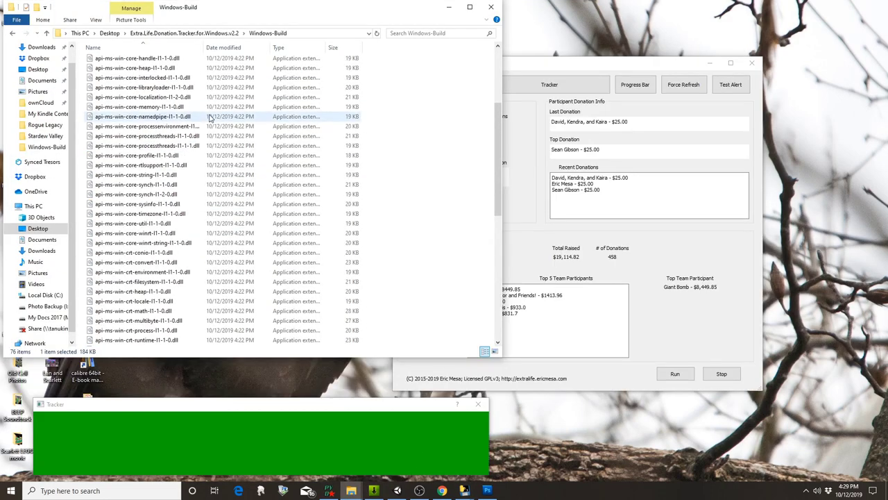
double_click(136, 70)
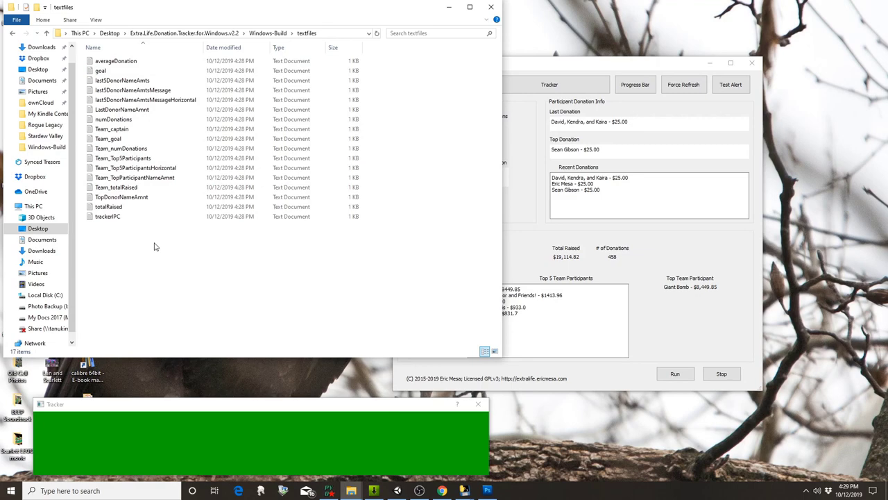
double_click(146, 100)
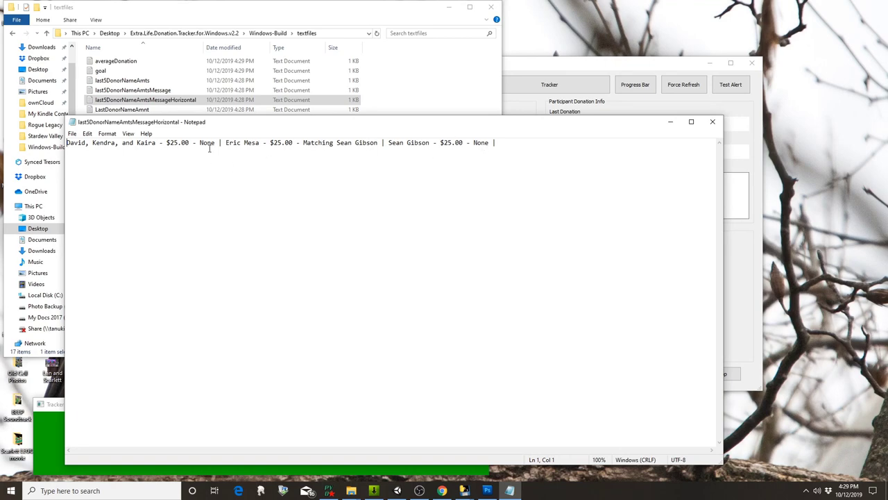
left_click(712, 122)
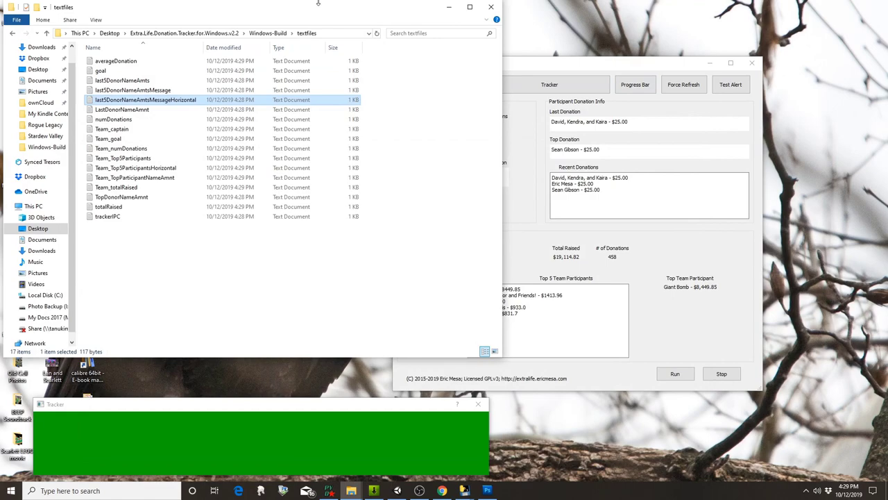
Step: Move the Explorer window aside and select the empty black screen scene in OBS
left_click_drag(394, 4, 694, 13)
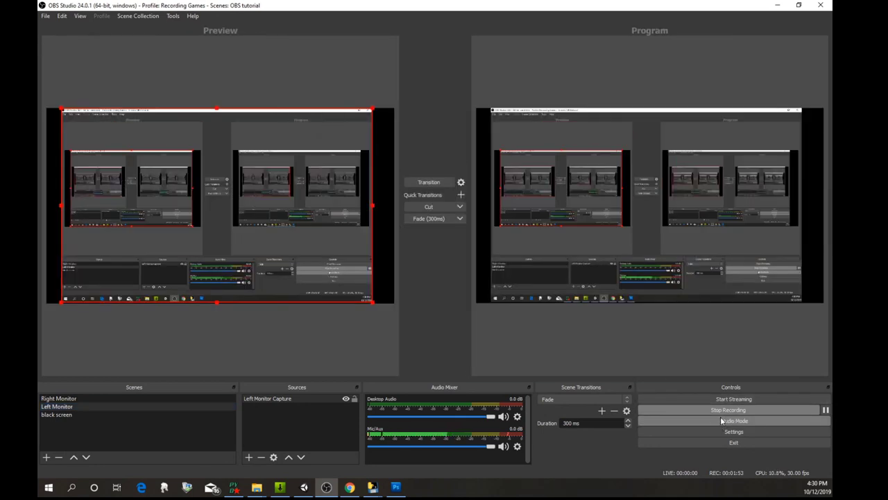
left_click(118, 414)
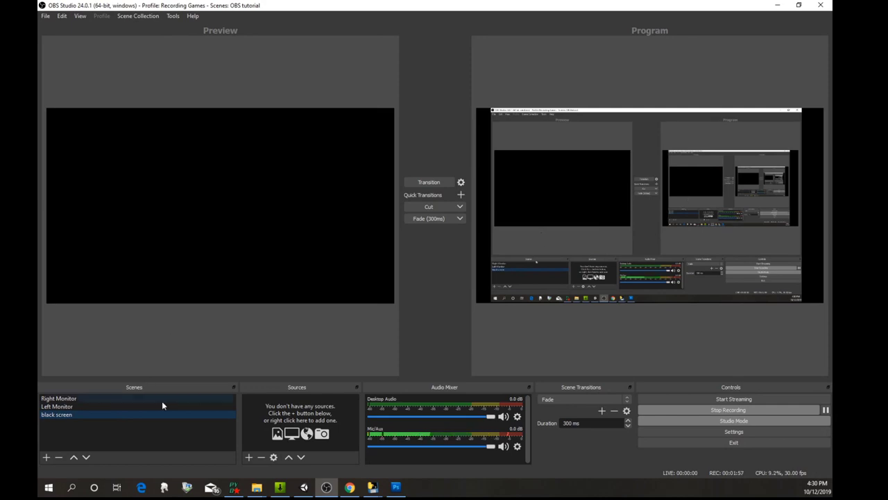
Step: Add a yellow-green #e7ff7b Color Source and stretch it over the whole canvas
left_click(248, 457)
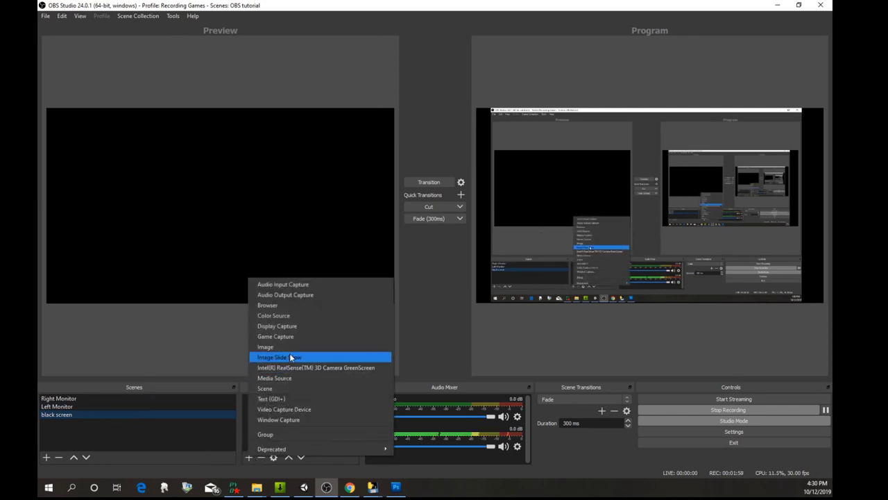
left_click(300, 316)
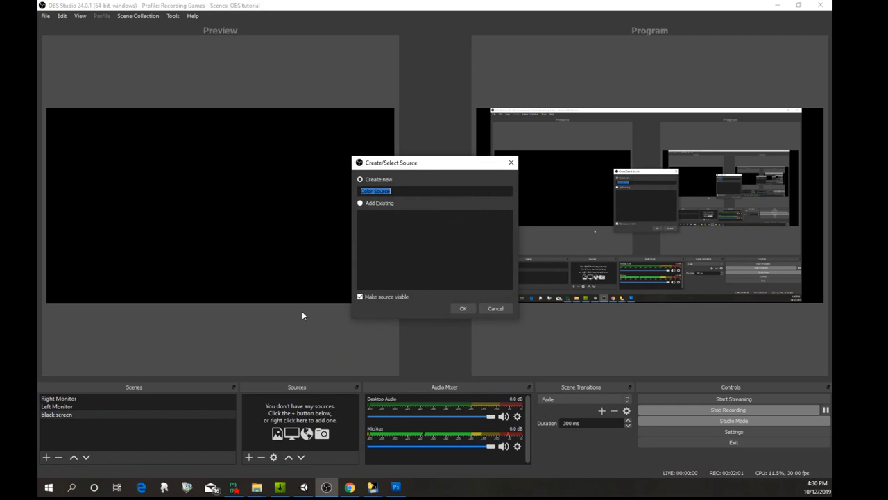
key("Return")
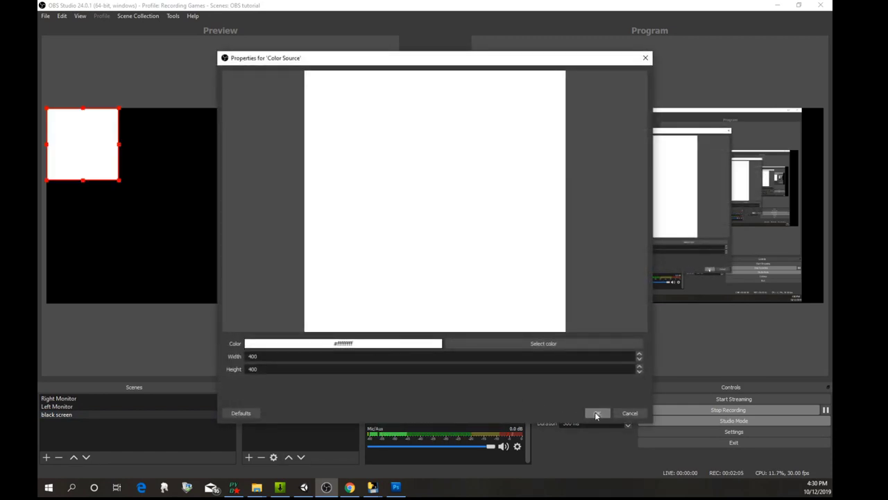
left_click(462, 344)
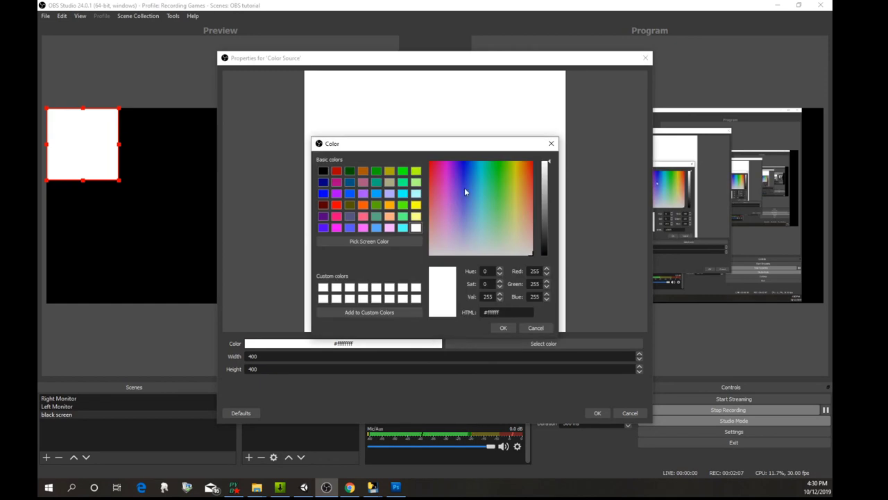
left_click_drag(517, 170, 511, 204)
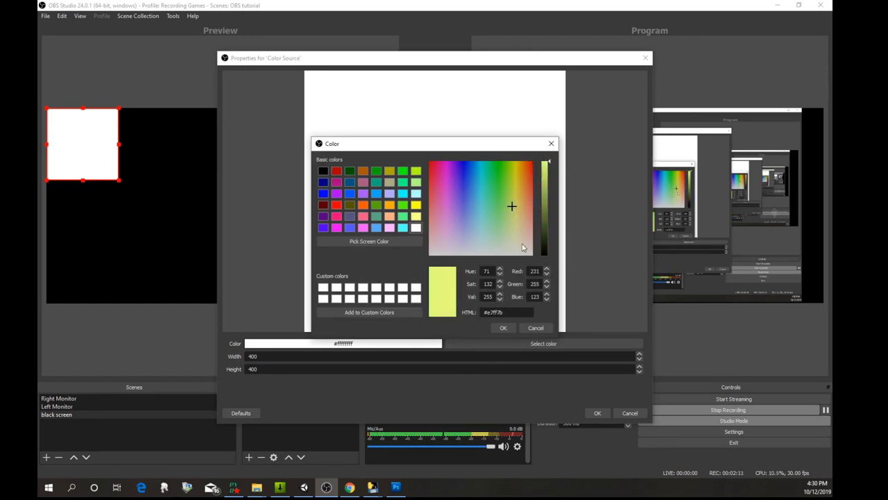
left_click(504, 327)
left_click(596, 413)
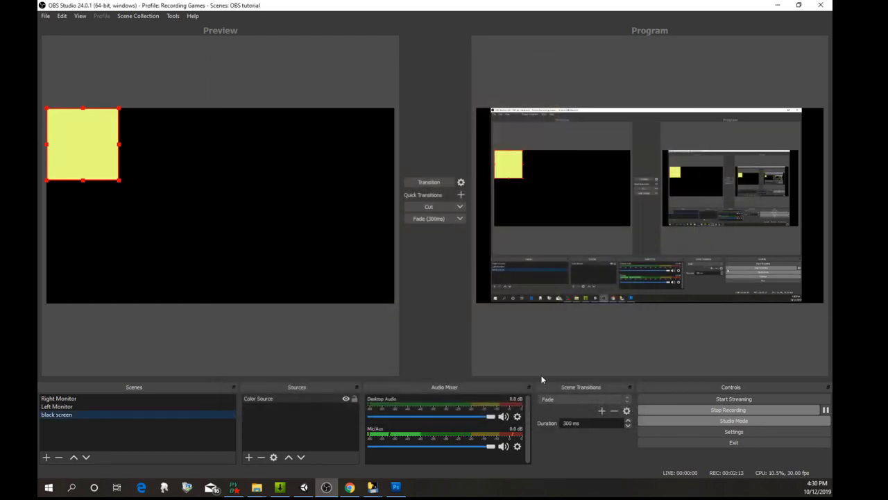
left_click_drag(118, 182, 420, 244)
left_click(245, 42)
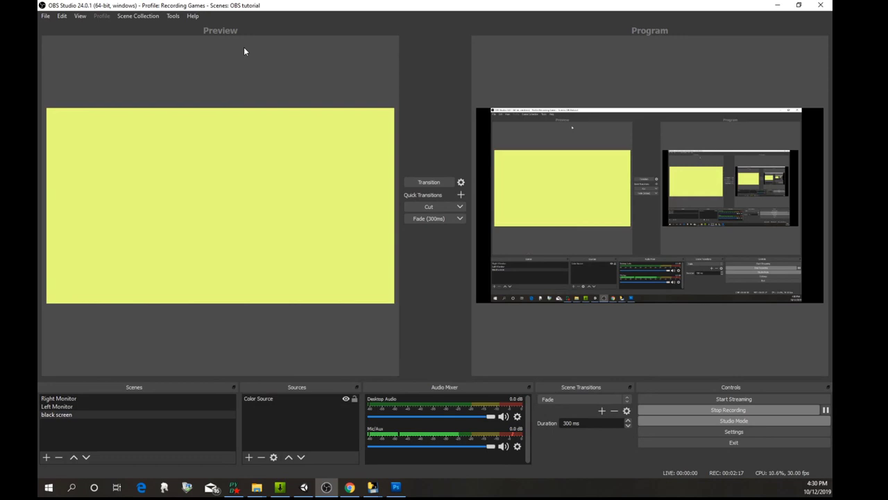
Step: Create a Text (GDI+) source named 'top 5 donors scroll' set to read from file
left_click(250, 457)
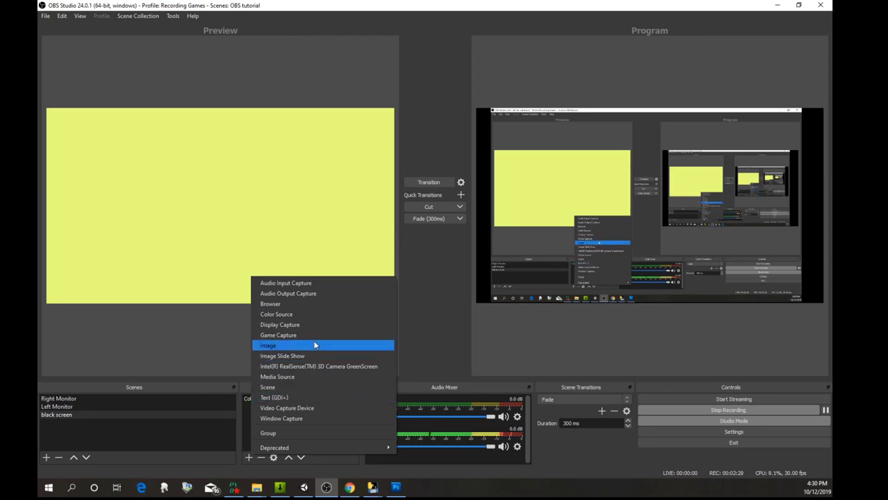
left_click(317, 394)
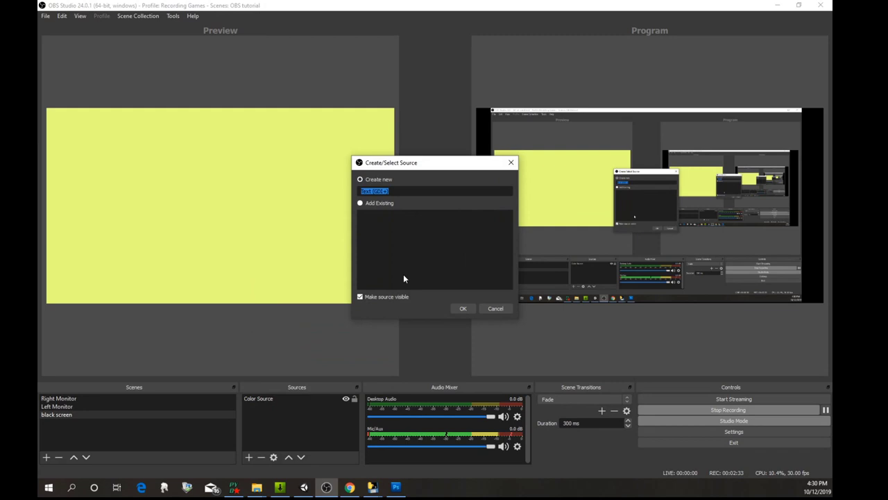
type("top 5 donors")
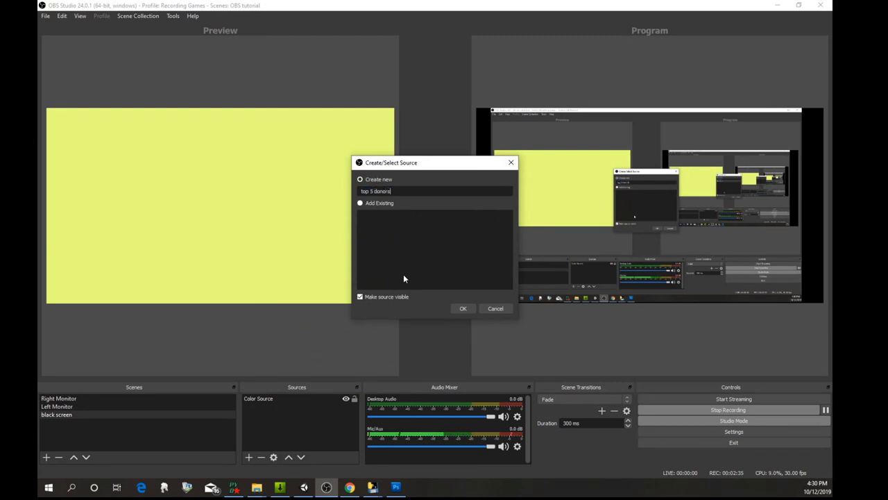
type(" scroll")
key("Return")
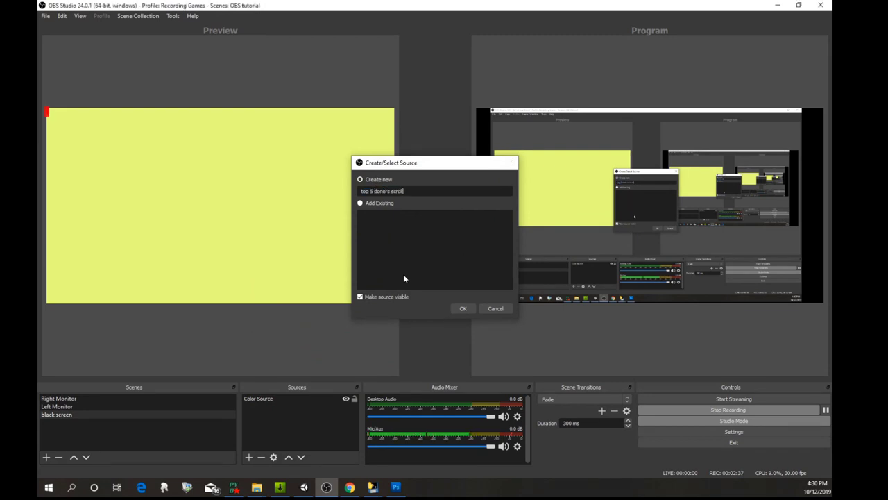
left_click(279, 301)
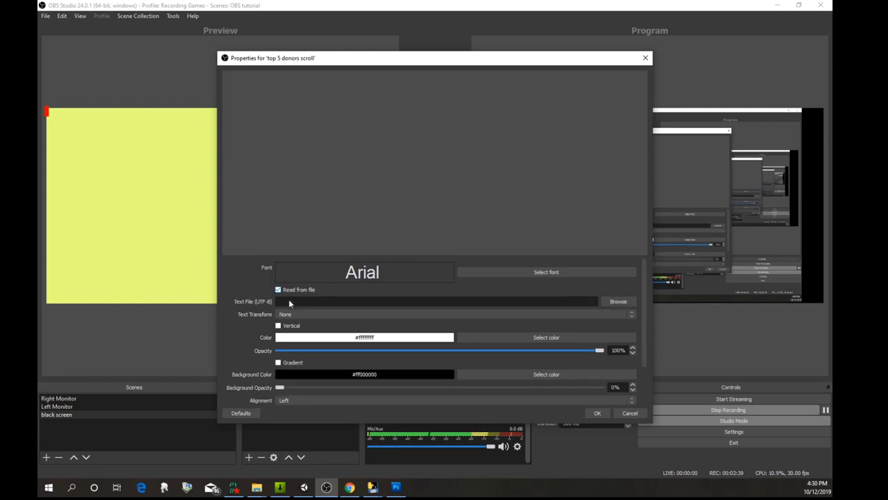
Step: Point it at Desktop's Windows-Build\textfiles\last5DonorNameAmtsMessageHorizontal.txt and confirm
left_click(614, 301)
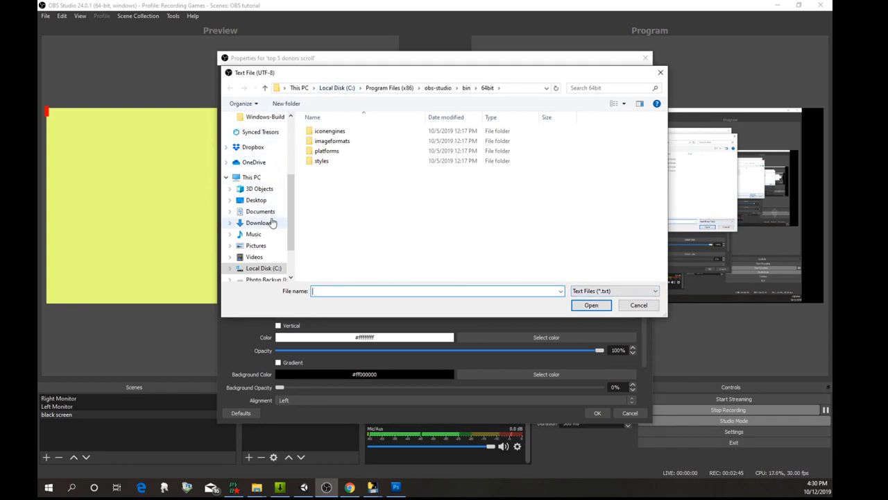
scroll(269, 139, "up", 4)
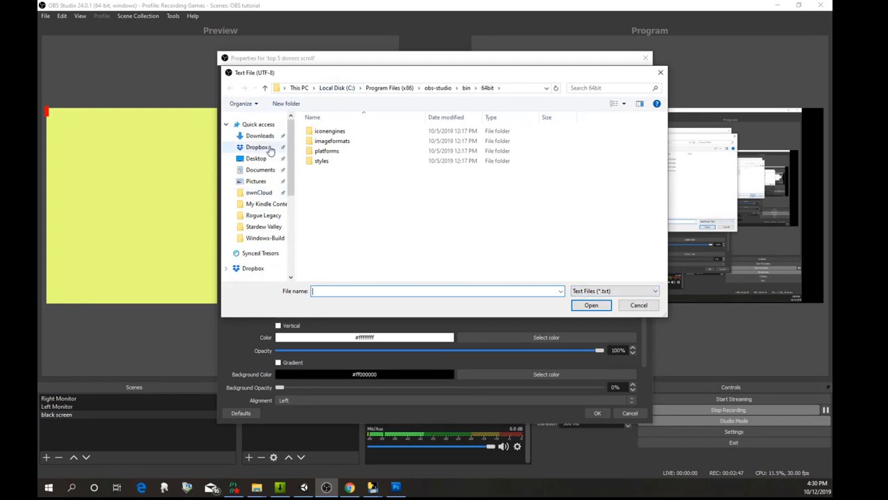
left_click(256, 158)
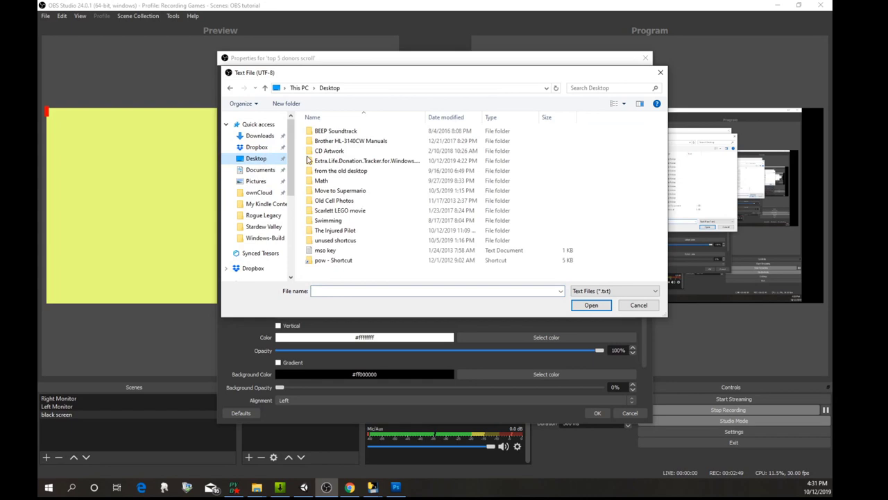
double_click(377, 161)
double_click(335, 133)
double_click(333, 141)
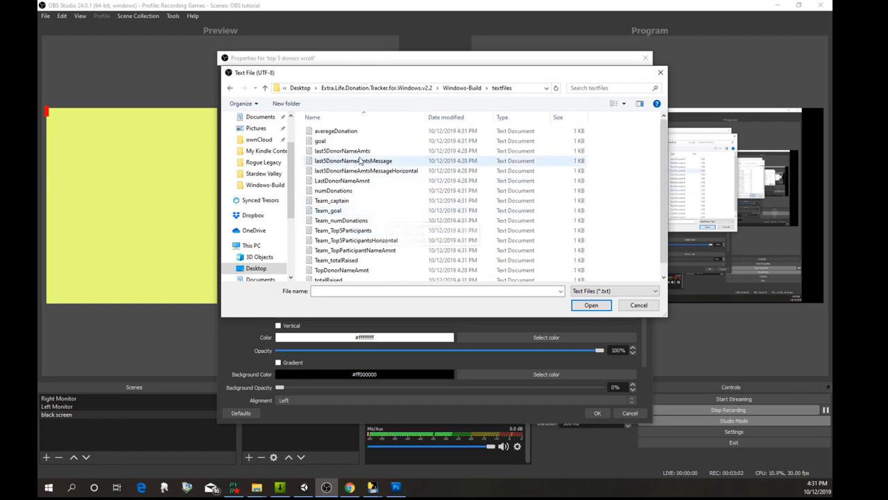
double_click(392, 170)
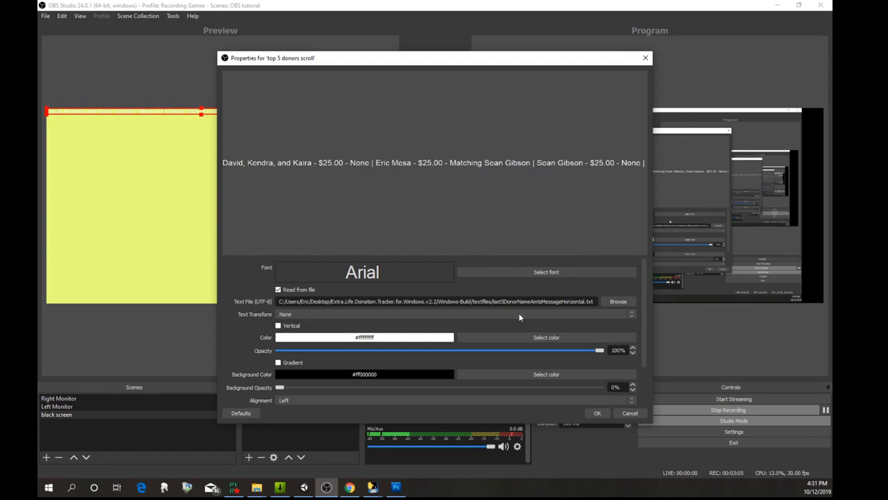
left_click(597, 413)
Step: Rename the text source to 'last 5 donors scroll' and drag it to the canvas bottom
right_click(326, 398)
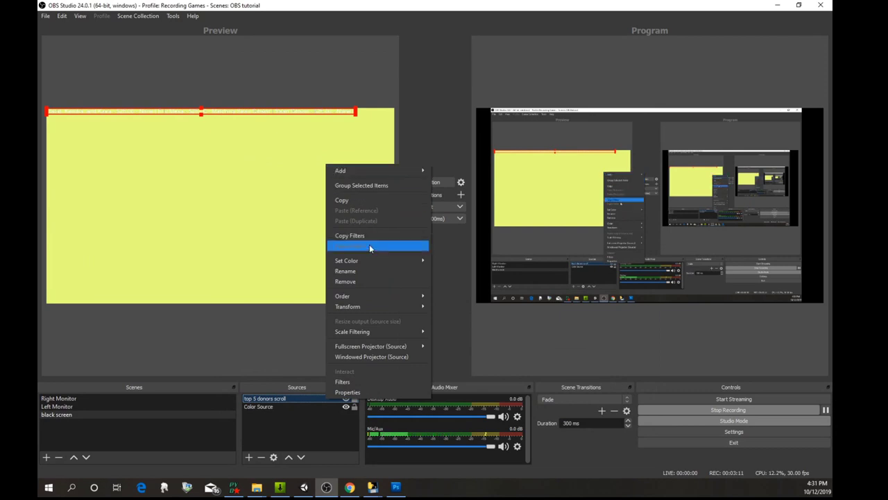
left_click(378, 270)
left_click(254, 399)
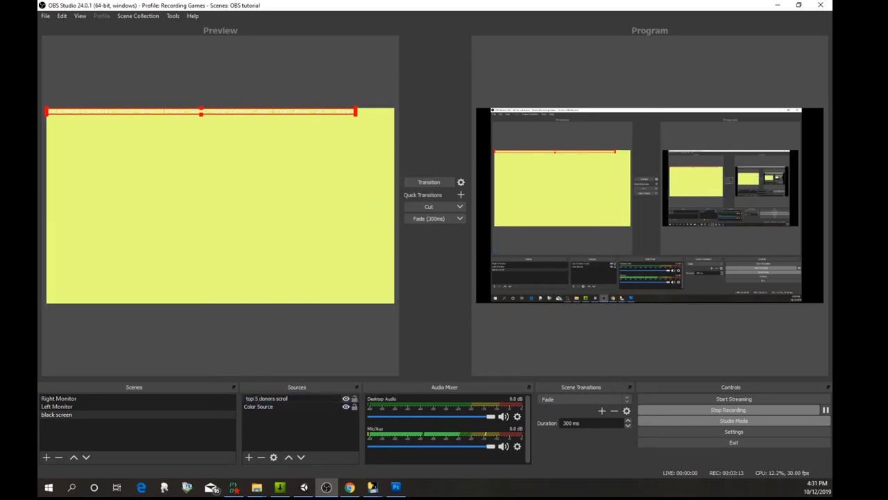
key("BackSpace")
key("BackSpace")
key("BackSpace")
key("BackSpace")
type("last")
key("Return")
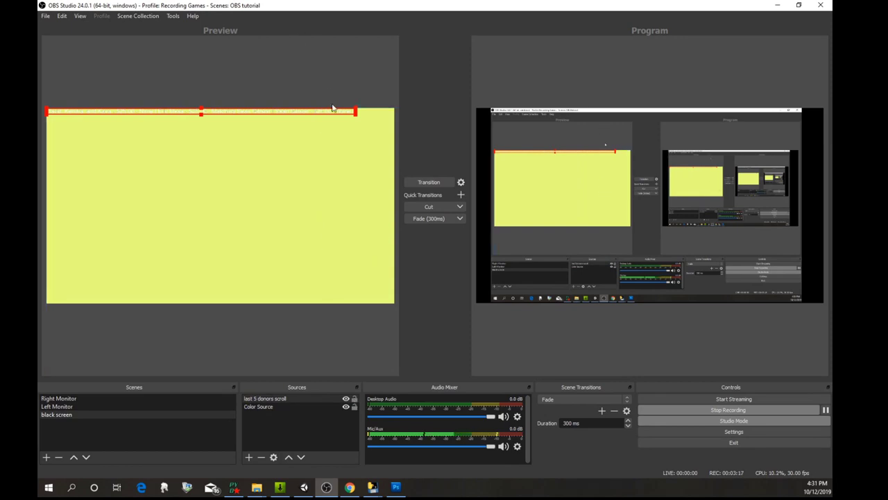
left_click_drag(318, 114, 394, 300)
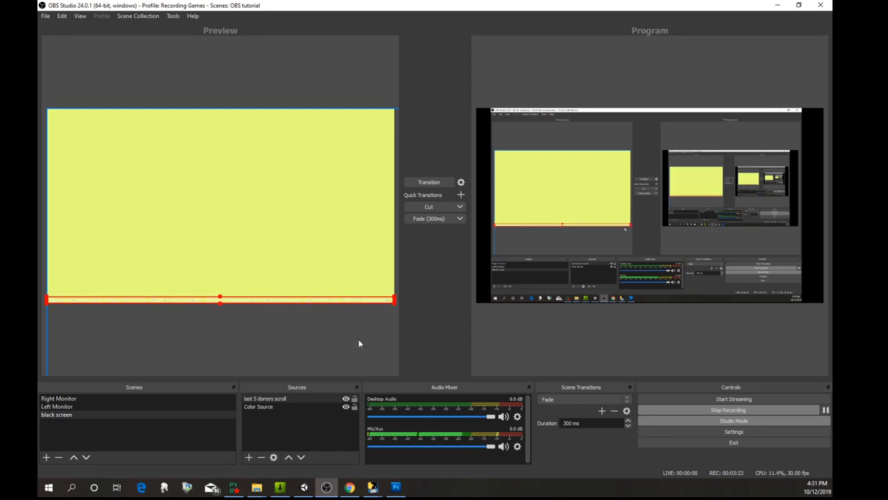
Step: Add a Scroll filter to the donor text with horizontal speed about 119
right_click(291, 395)
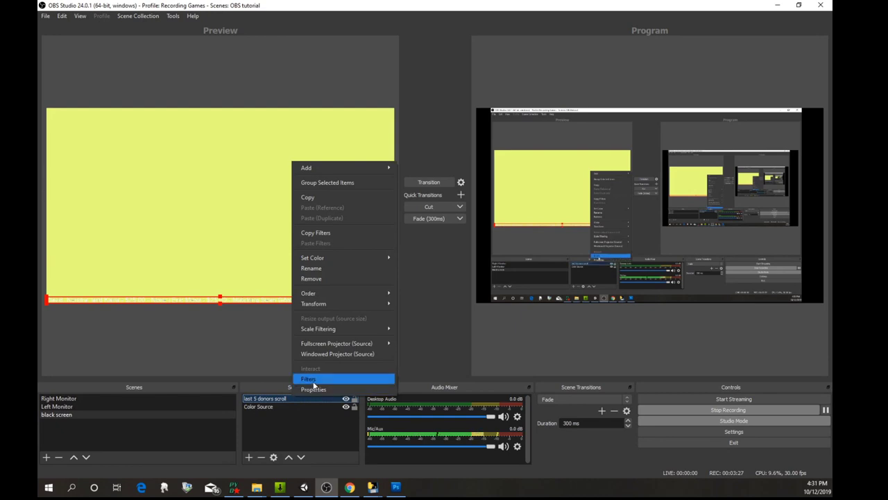
left_click(312, 387)
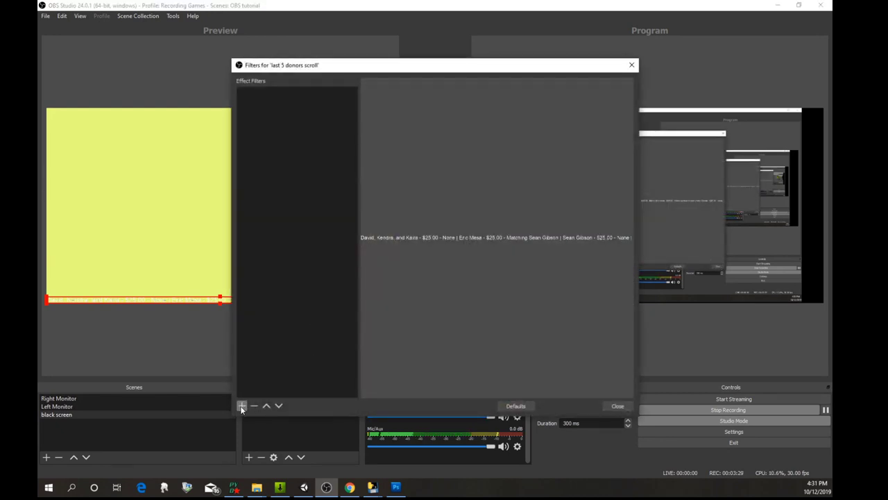
left_click(241, 406)
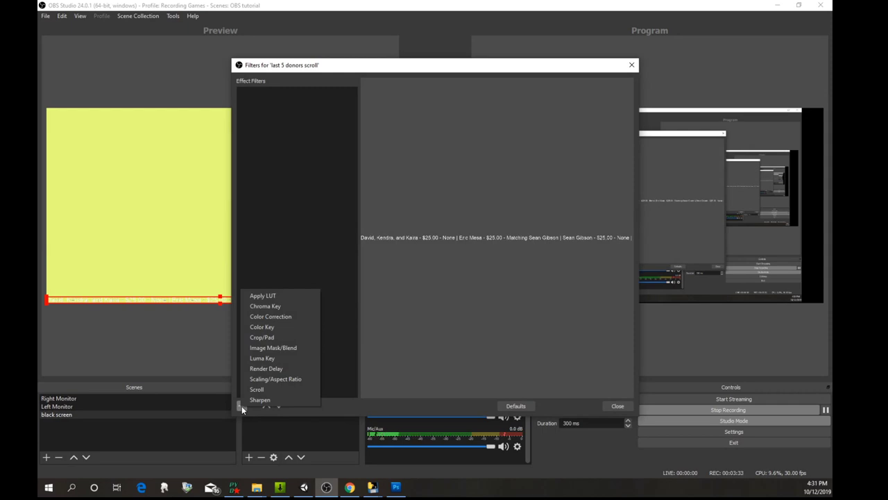
left_click(289, 388)
left_click(413, 261)
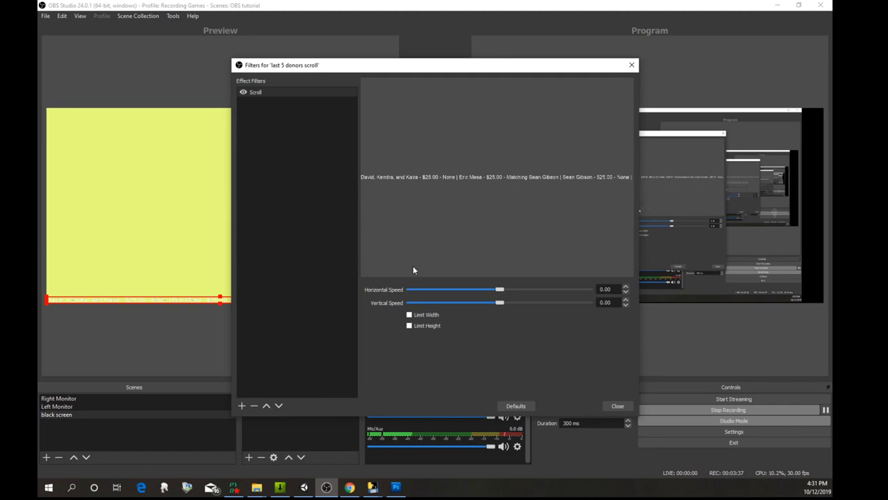
left_click_drag(505, 289, 521, 290)
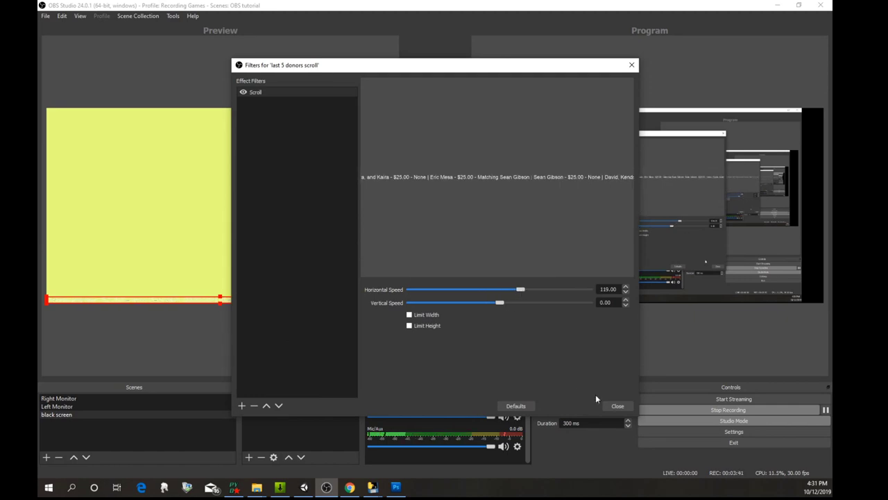
left_click(619, 406)
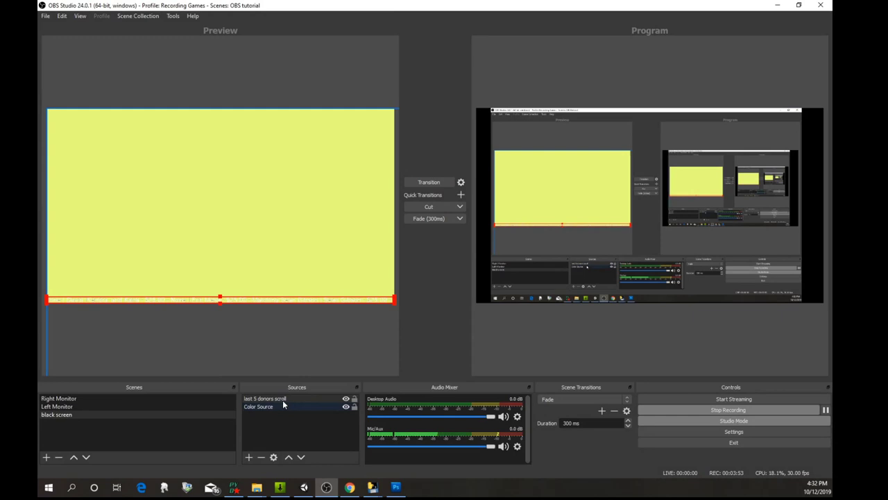
Step: Change the donor ticker's text colour to blue
left_click(273, 456)
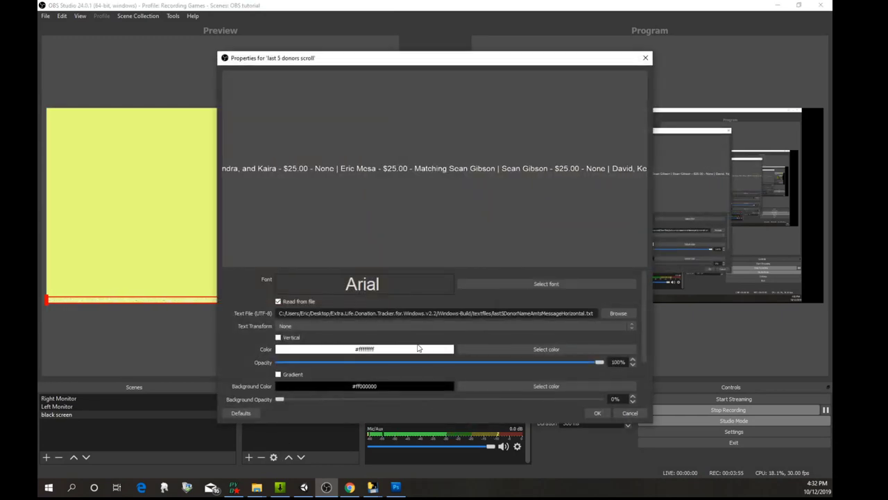
left_click(485, 348)
left_click(461, 163)
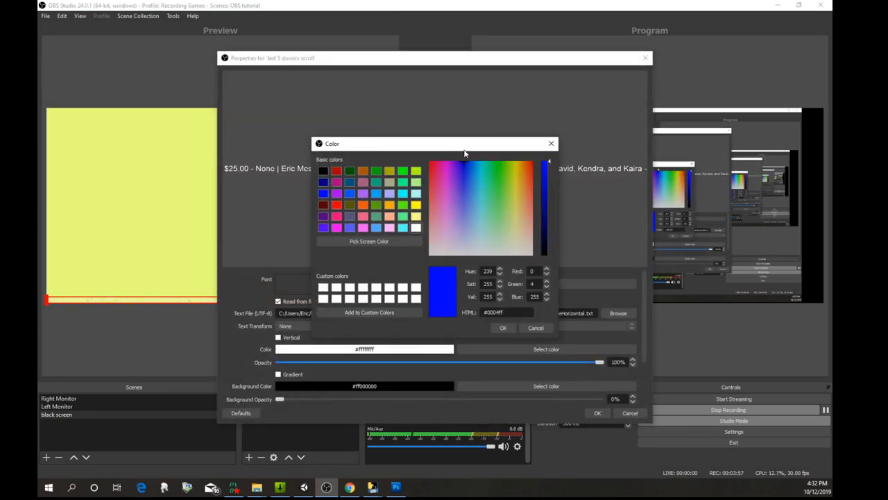
left_click(509, 330)
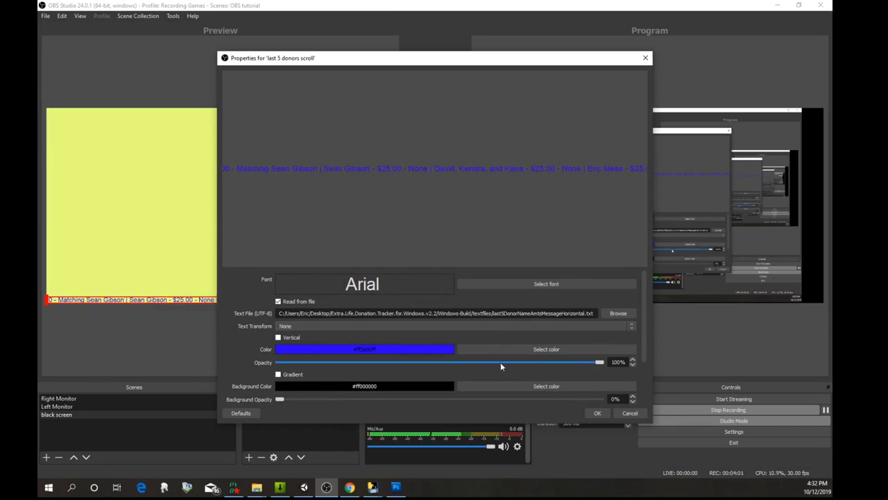
scroll(500, 363, "down", 1)
scroll(500, 362, "up", 1)
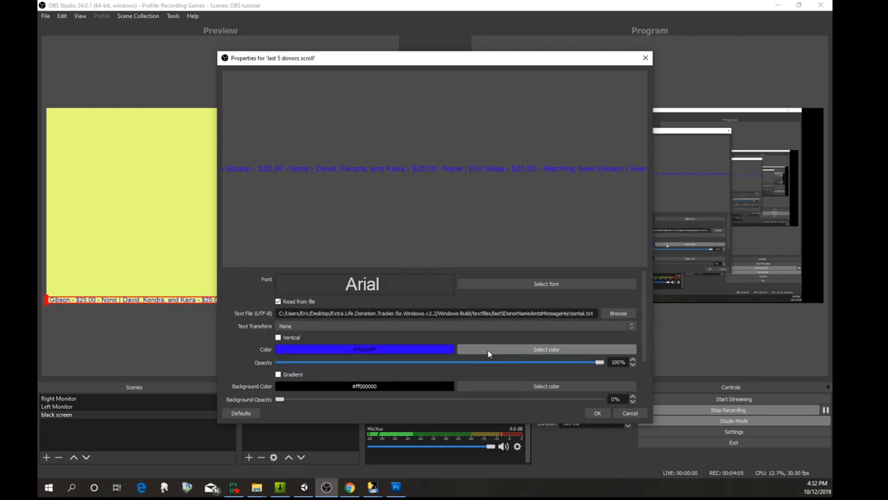
Step: Set the ticker font to Arial Regular size 72 and nudge it up inside the canvas bottom
left_click(528, 284)
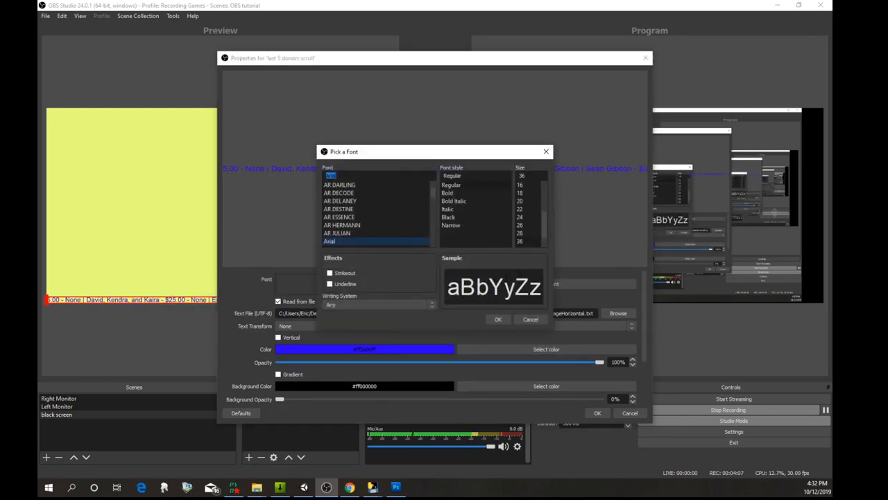
left_click(523, 241)
scroll(520, 240, "down", 1)
left_click(520, 240)
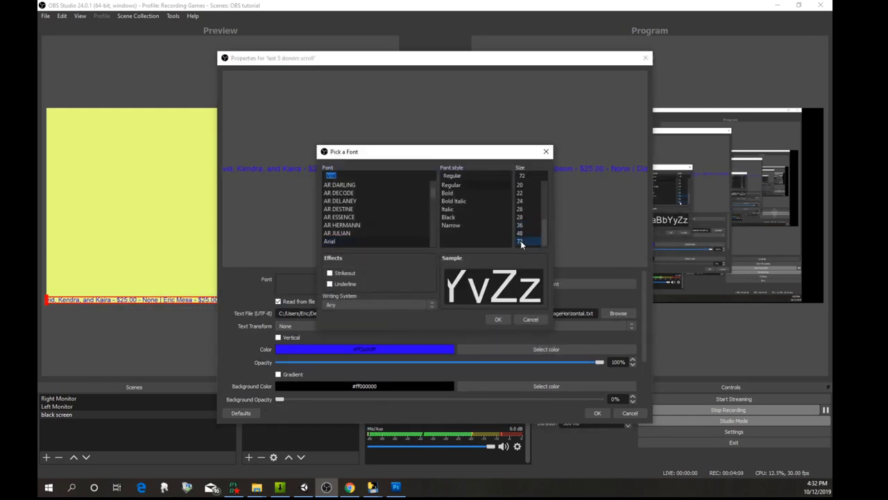
left_click(504, 320)
left_click(597, 413)
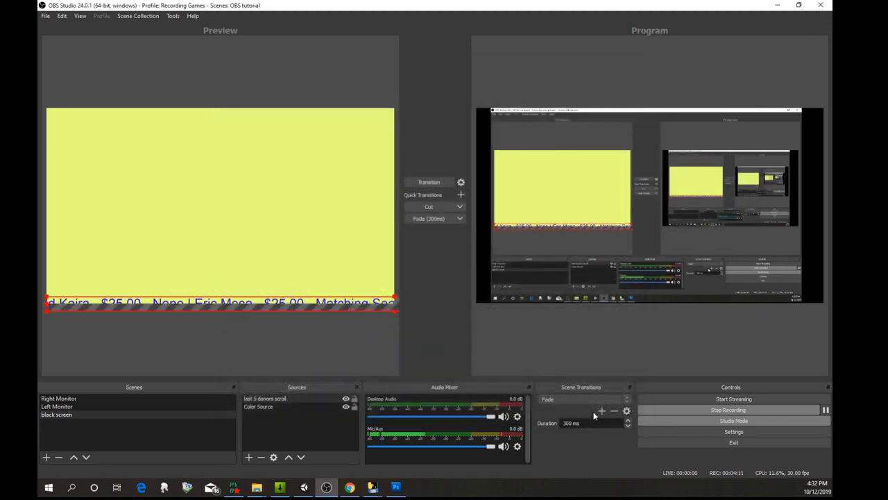
left_click_drag(331, 303, 333, 296)
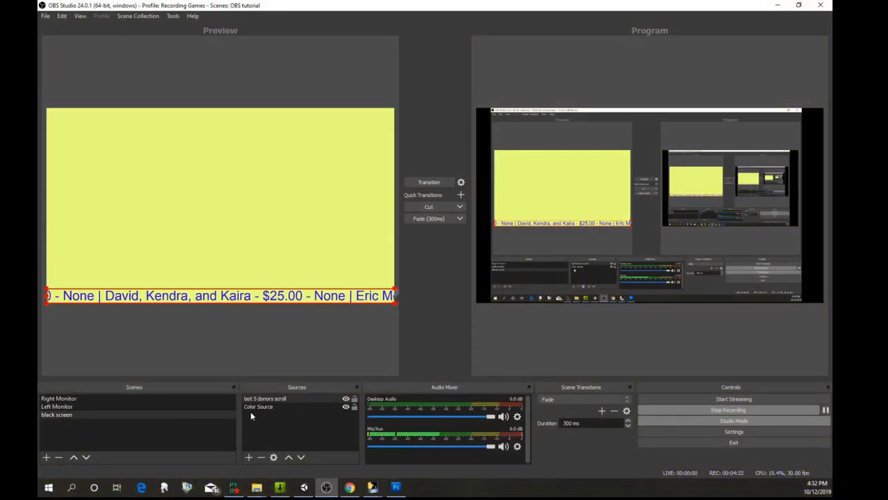
Step: Add a 'top team donors' text source reading from Team_Top5Participants.txt
left_click(248, 457)
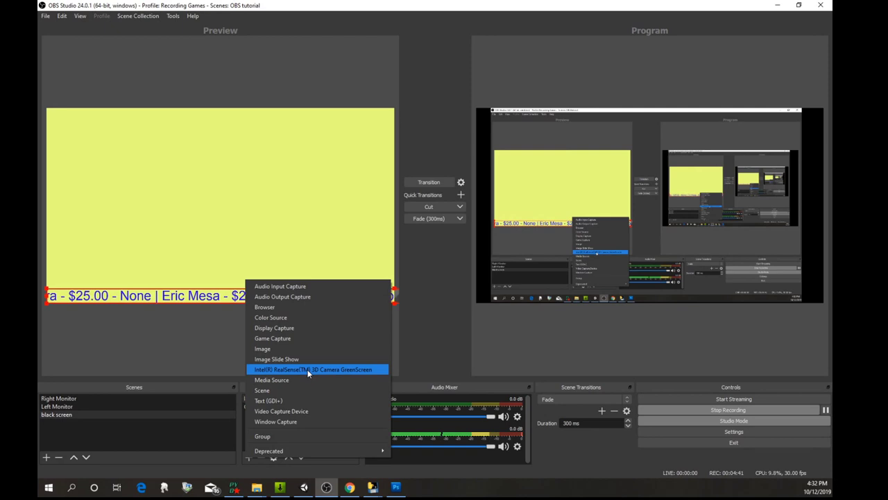
left_click(305, 400)
type("tiop")
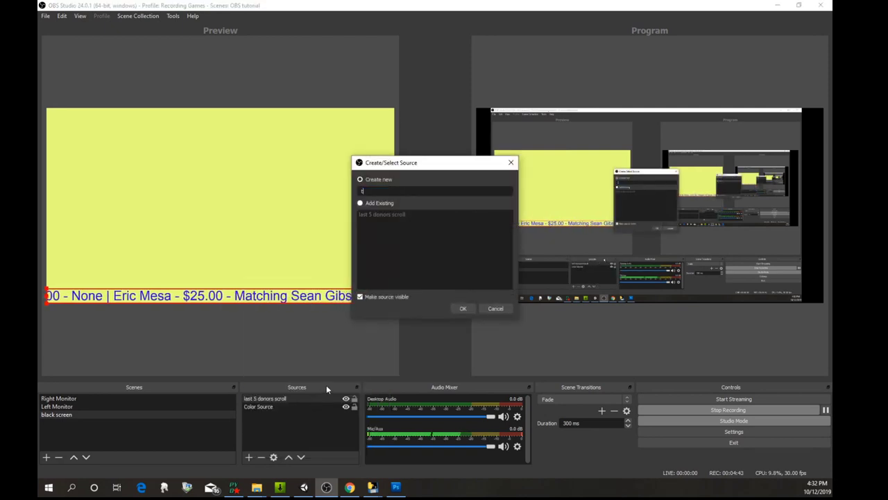
key("BackSpace")
key("BackSpace")
key("BackSpace")
key("BackSpace")
type("top team don")
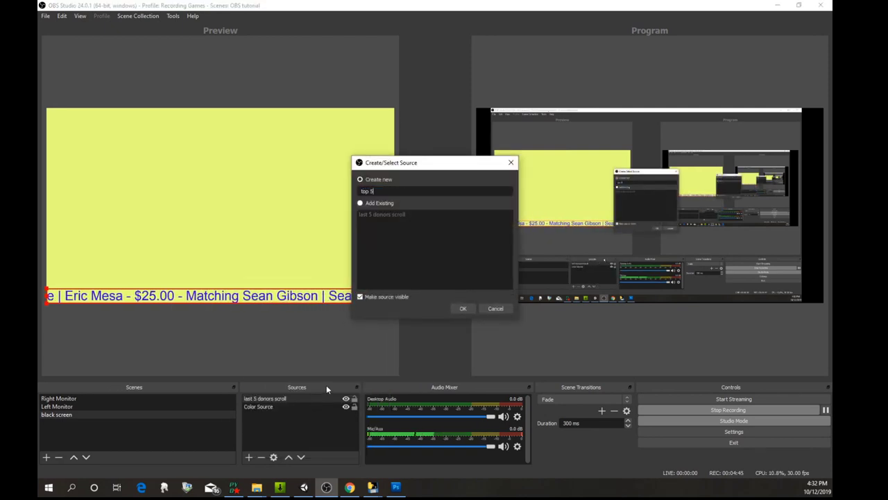
type("ors")
key("Return")
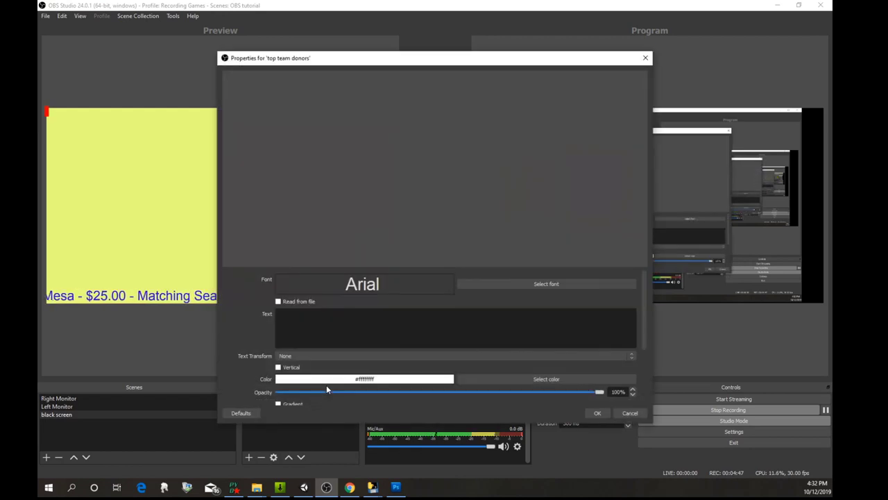
left_click(278, 302)
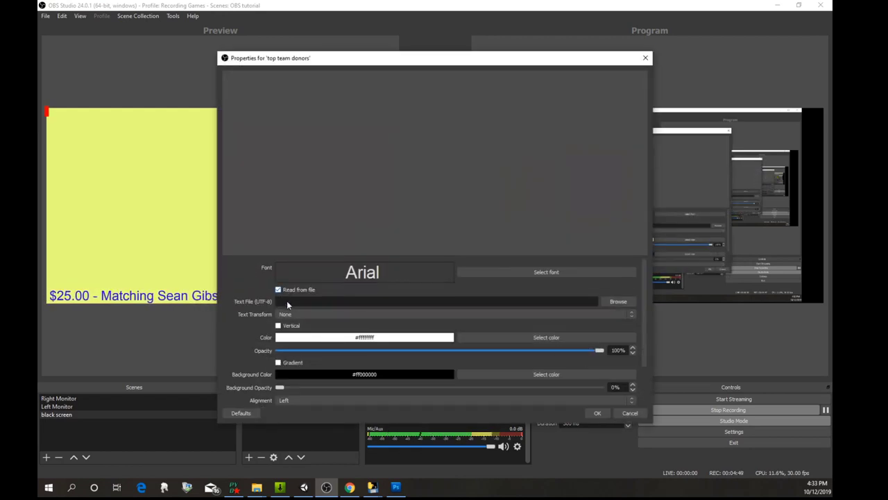
left_click(617, 302)
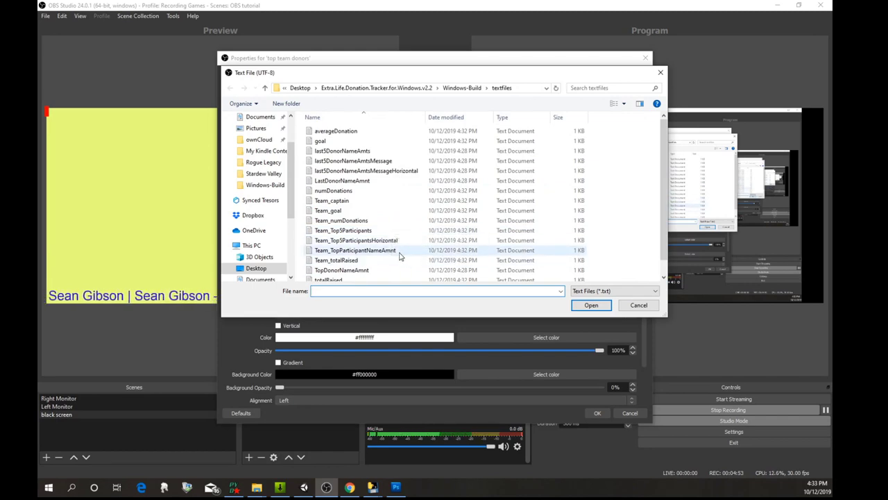
left_click(381, 231)
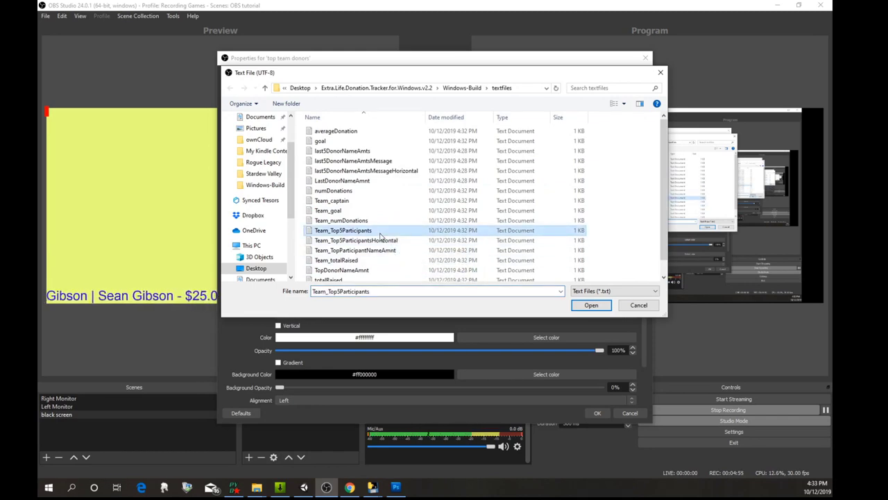
left_click(586, 307)
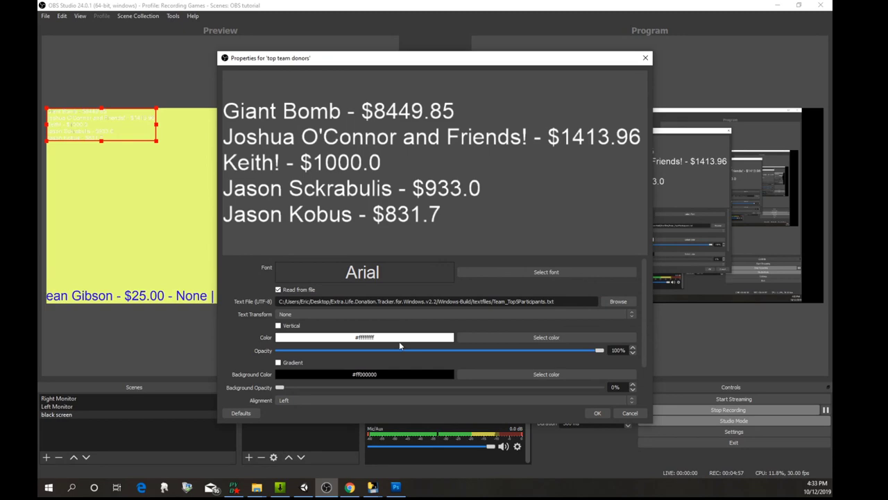
Step: Make the top team donors text purple #5100ff at font size 72 and save
left_click(493, 334)
left_click_drag(465, 180, 458, 145)
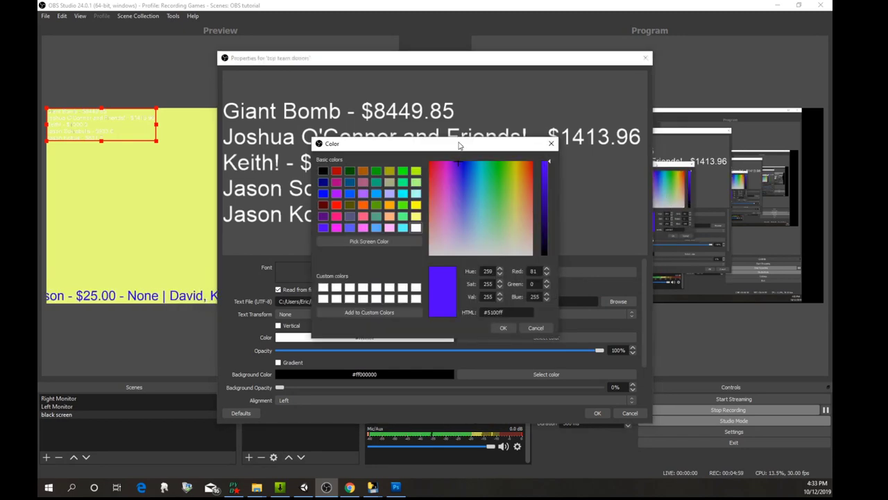
left_click(502, 328)
left_click(482, 272)
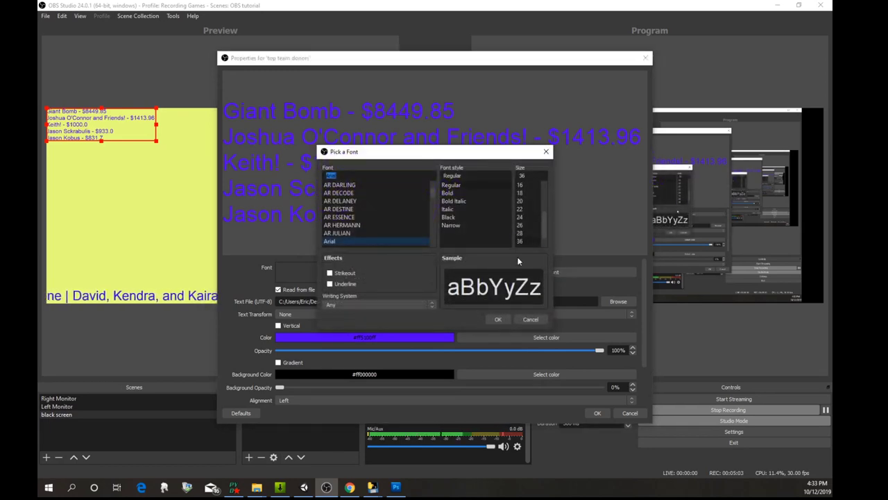
scroll(527, 240, "down", 1)
left_click(527, 240)
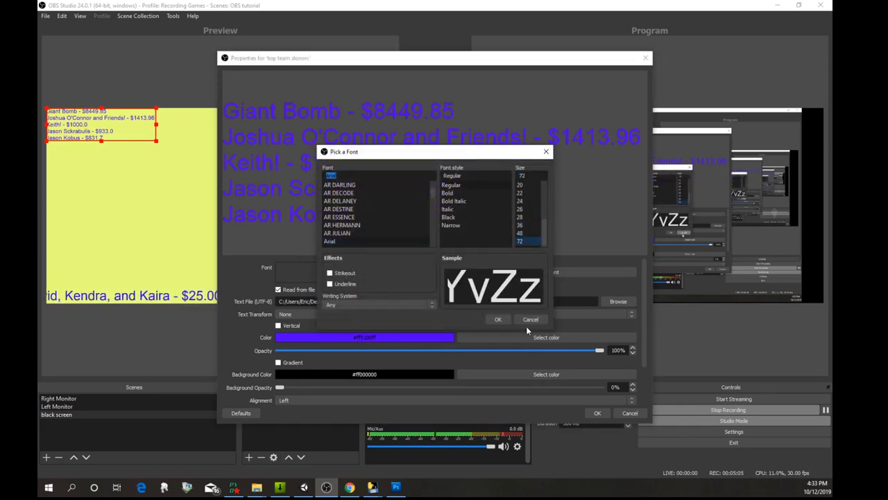
left_click(498, 318)
left_click(595, 413)
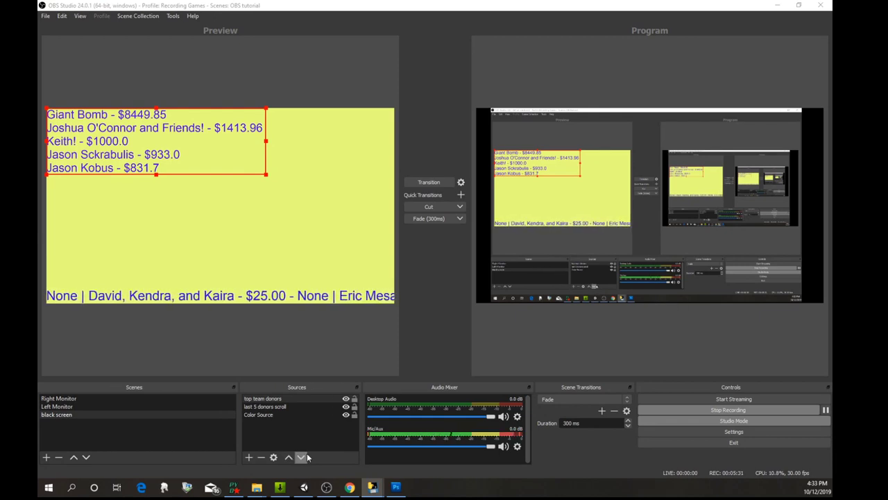
left_click(249, 457)
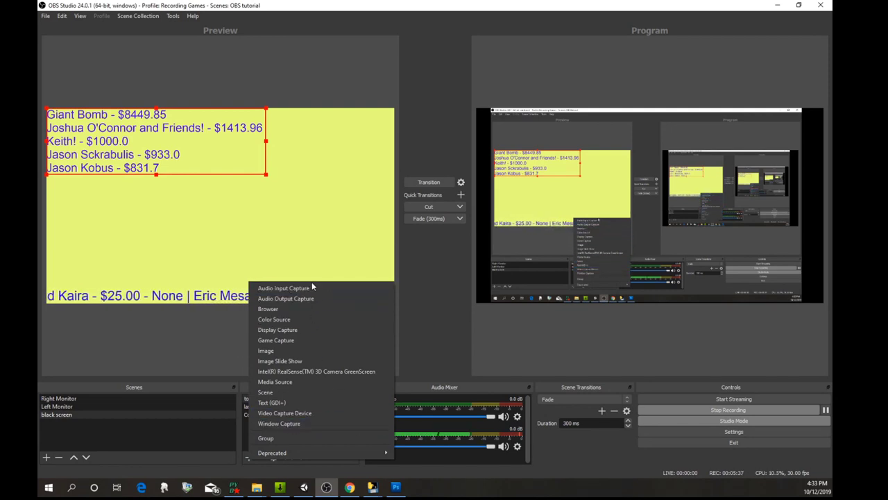
Step: Add a Window Capture named 'tracker' showing the [gui.exe]: Tracker window
left_click(321, 421)
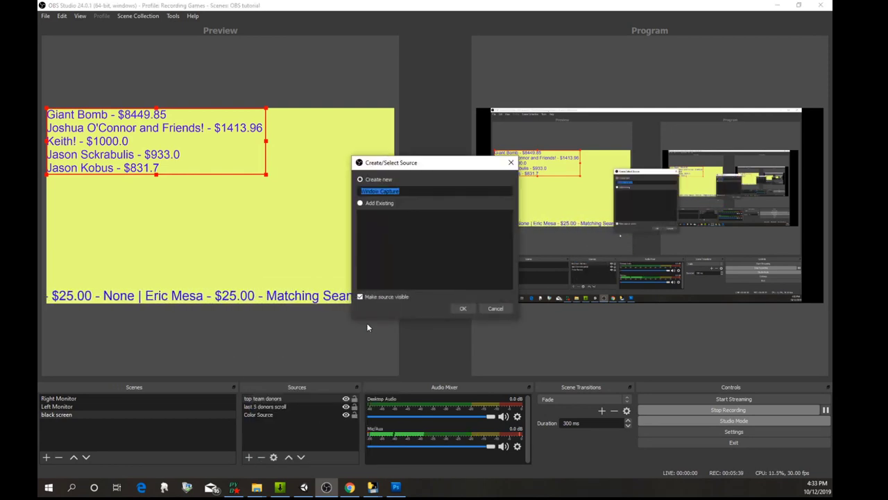
type("tracker")
key("Return")
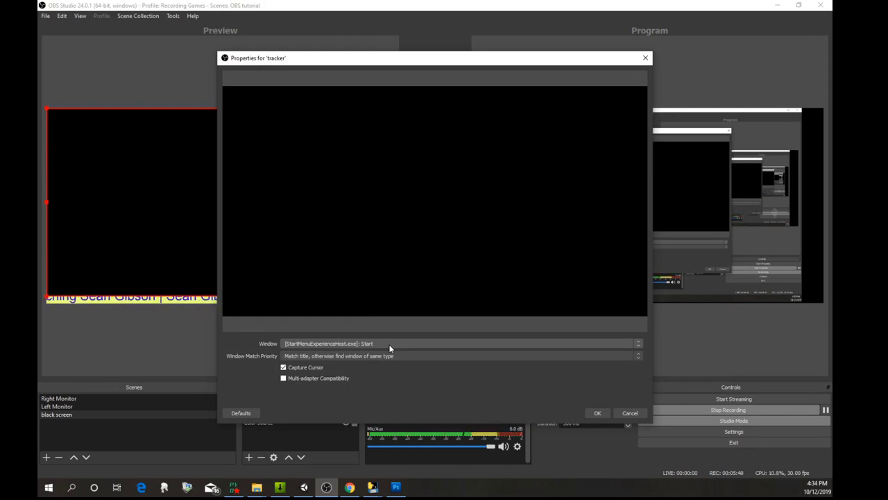
left_click(80, 398)
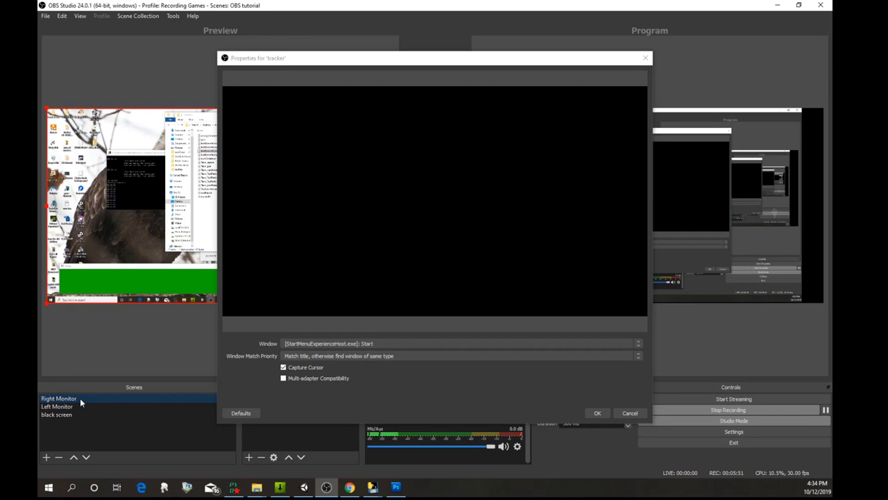
key("alt+Tab")
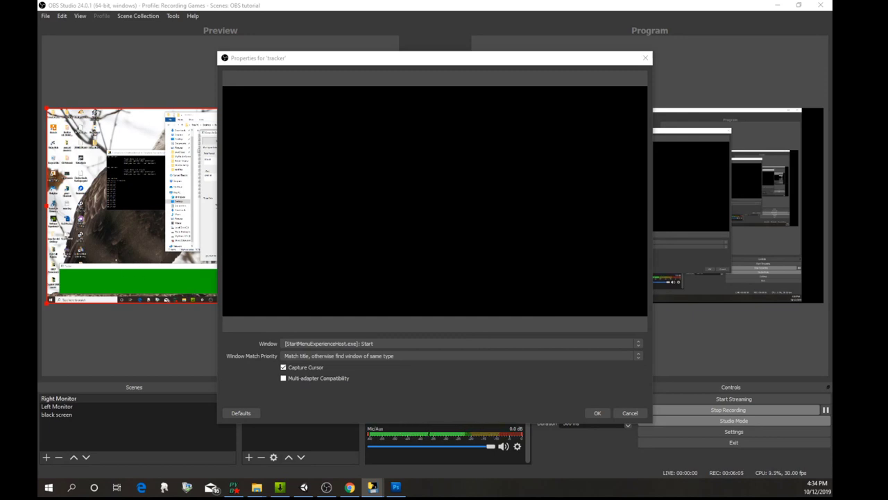
left_click(58, 406)
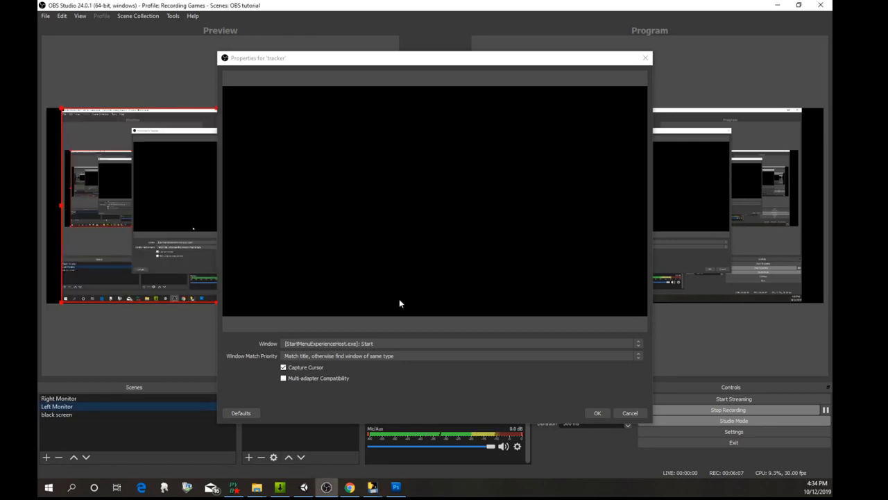
left_click(510, 340)
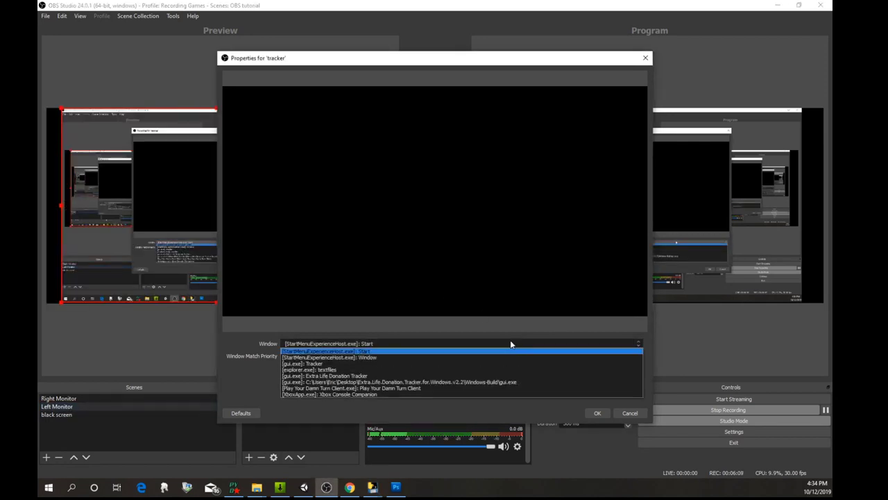
left_click(465, 363)
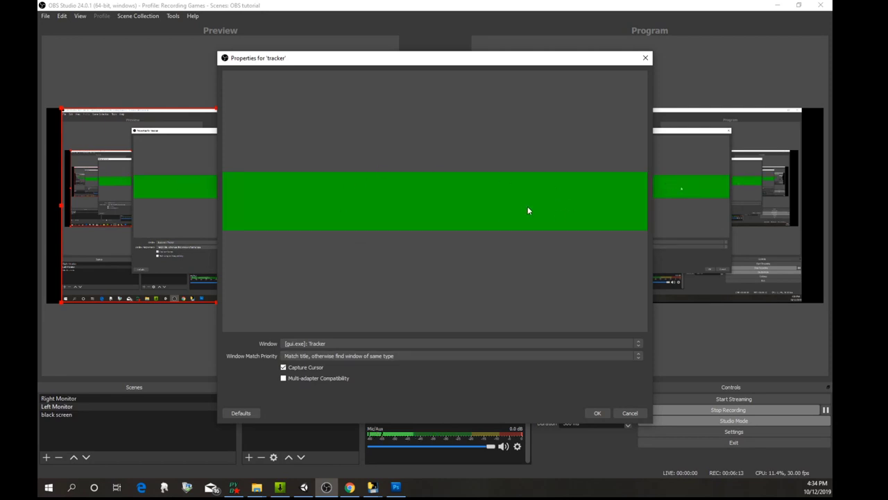
left_click(596, 413)
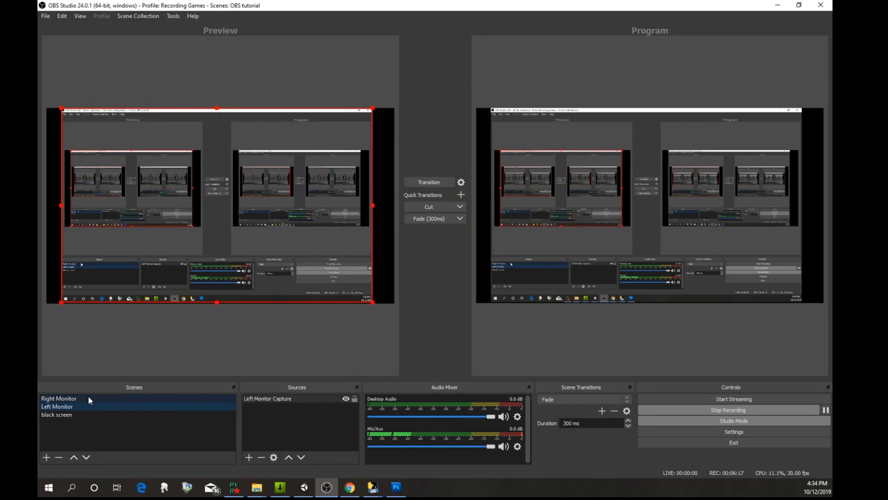
Step: In the black screen scene, drag the green tracker capture down to mid-canvas
left_click(77, 413)
left_click(154, 123)
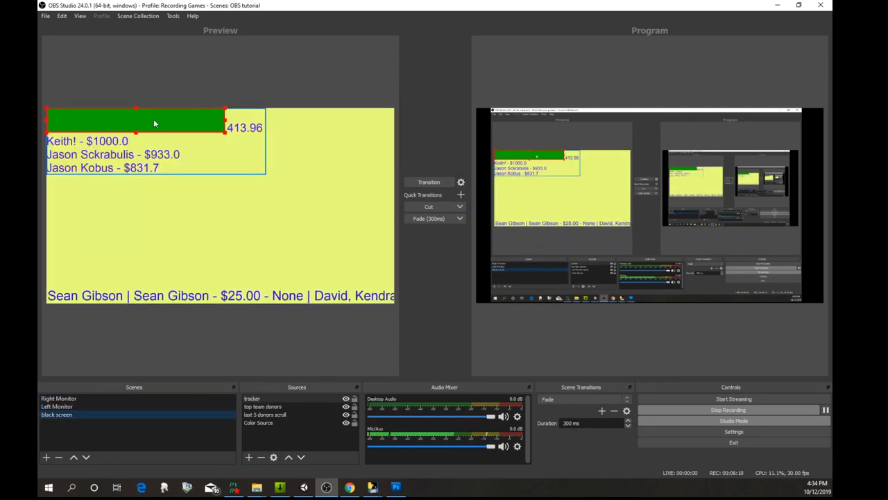
left_click_drag(154, 118, 210, 218)
Step: Add a Chroma Key filter to the tracker source, then view the Right Monitor scene
right_click(272, 401)
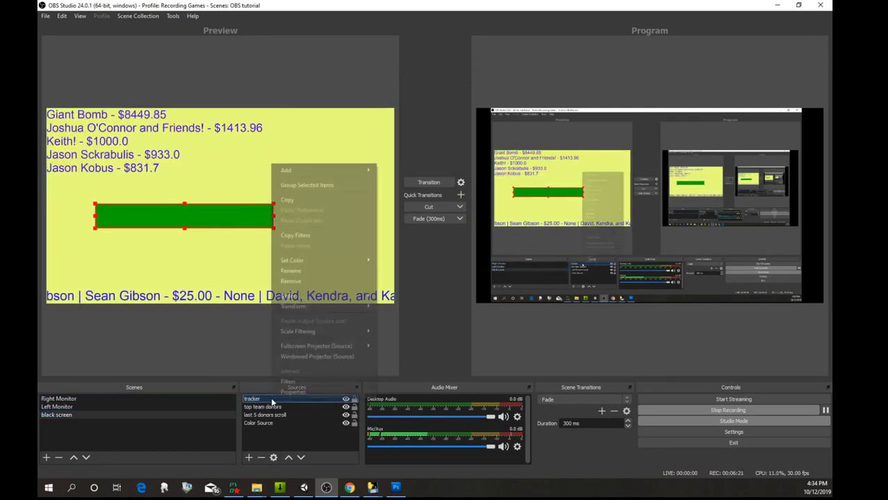
left_click(306, 381)
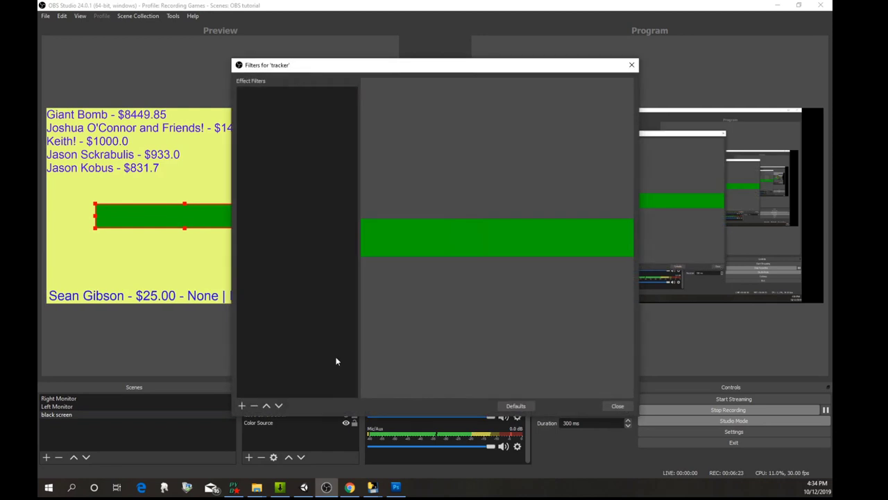
left_click(241, 406)
left_click(237, 407)
left_click(243, 407)
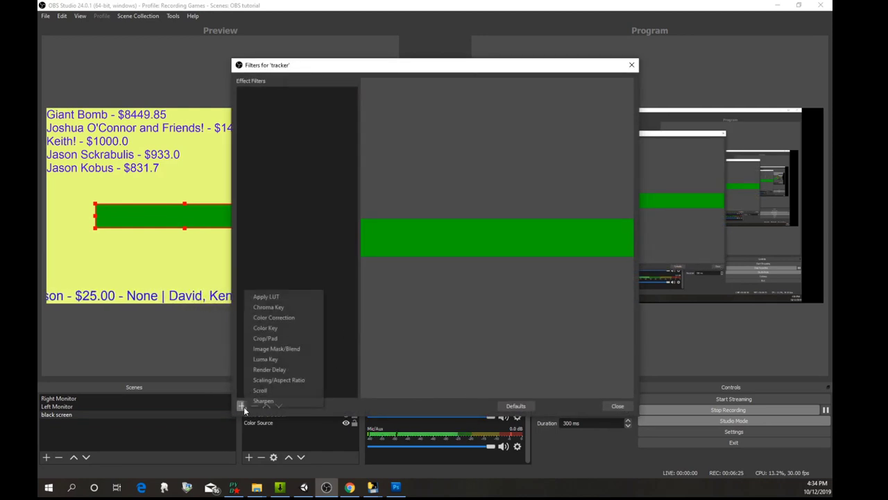
left_click(298, 310)
left_click(414, 258)
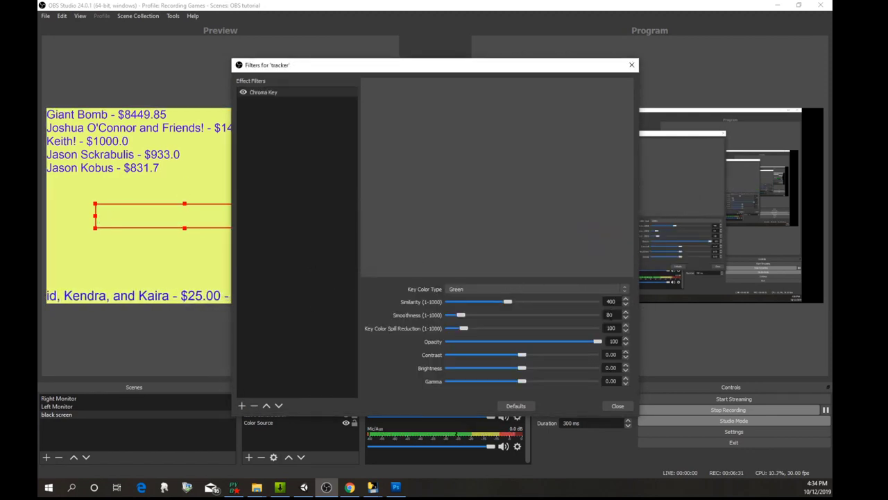
left_click(616, 406)
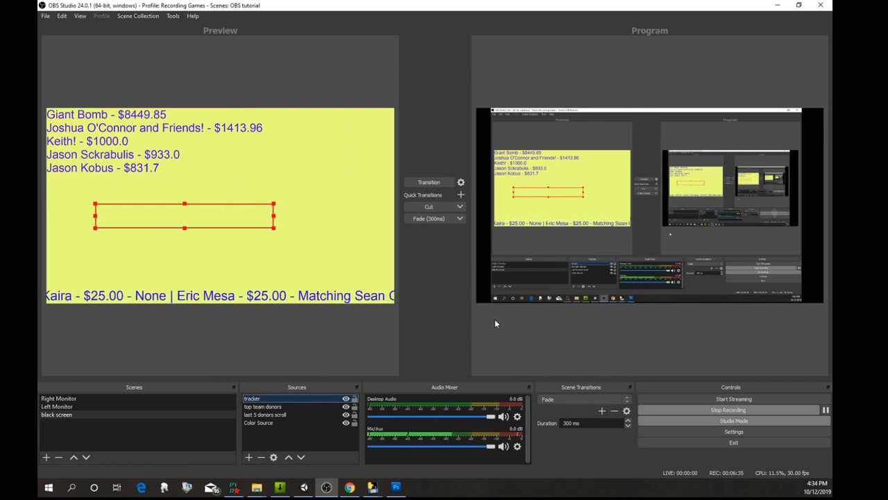
left_click(150, 398)
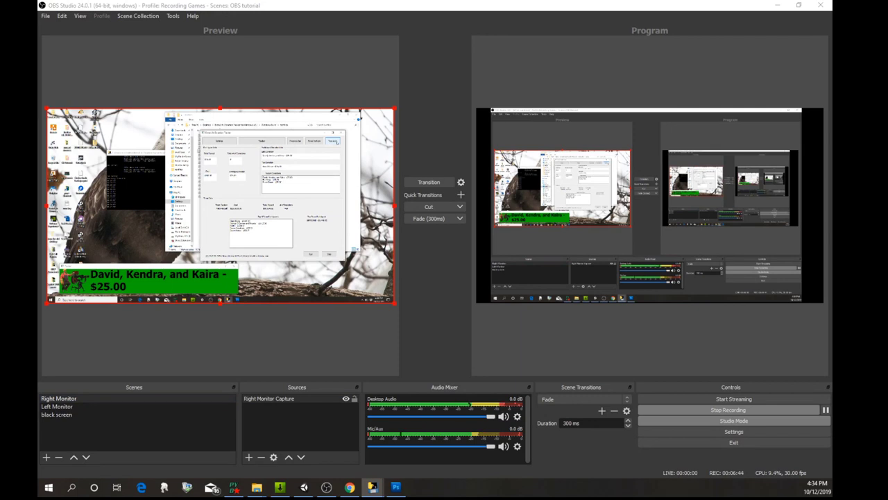
Step: Select the black screen scene and send the donor scene live
left_click(82, 412)
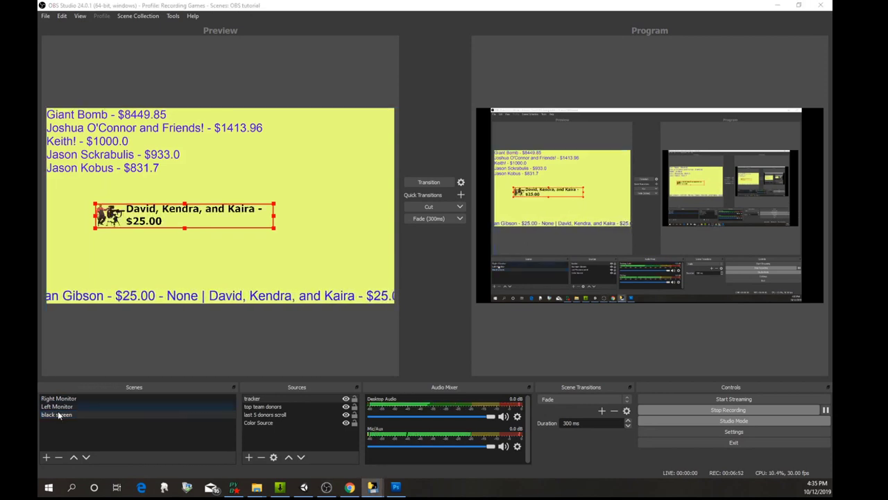
left_click(82, 413)
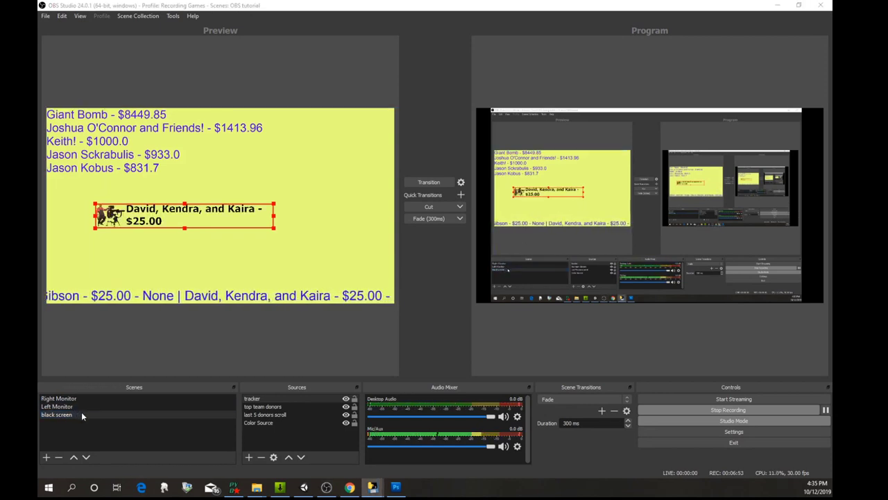
left_click(419, 183)
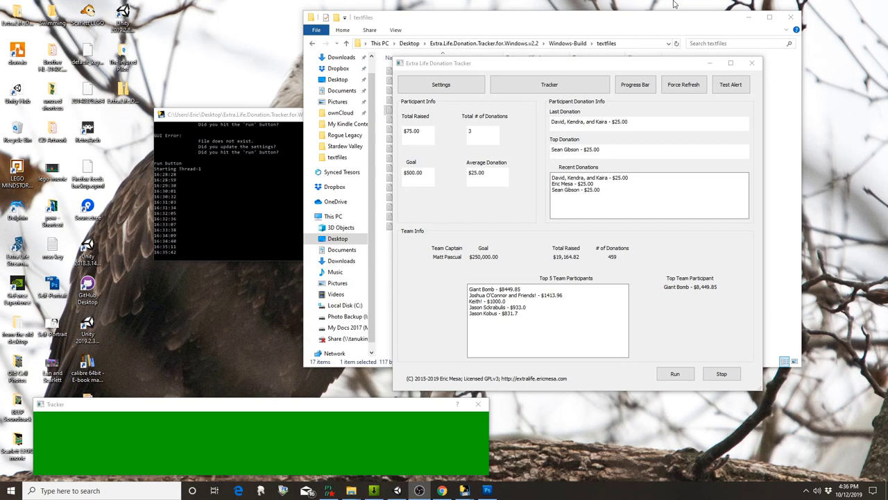
Step: Fire a test donation alert in the tracker and select the Last Donation text
left_click(725, 85)
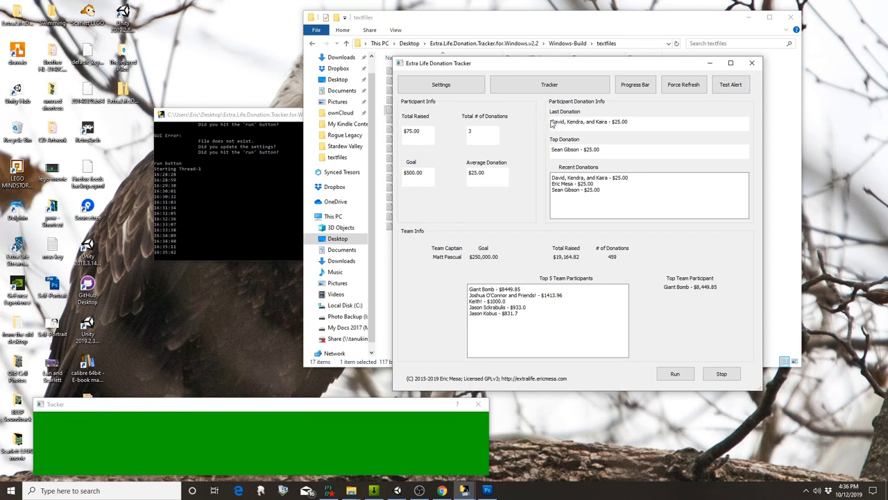
left_click_drag(551, 122, 670, 129)
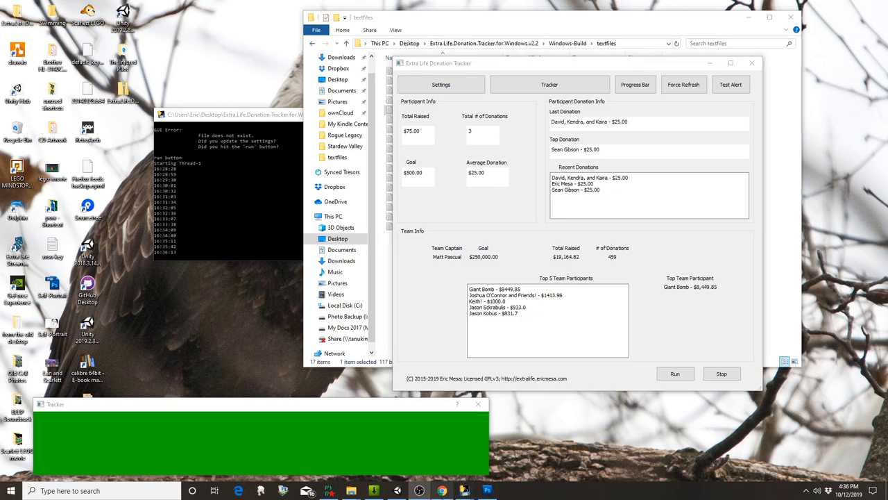
mouse_move(448, 494)
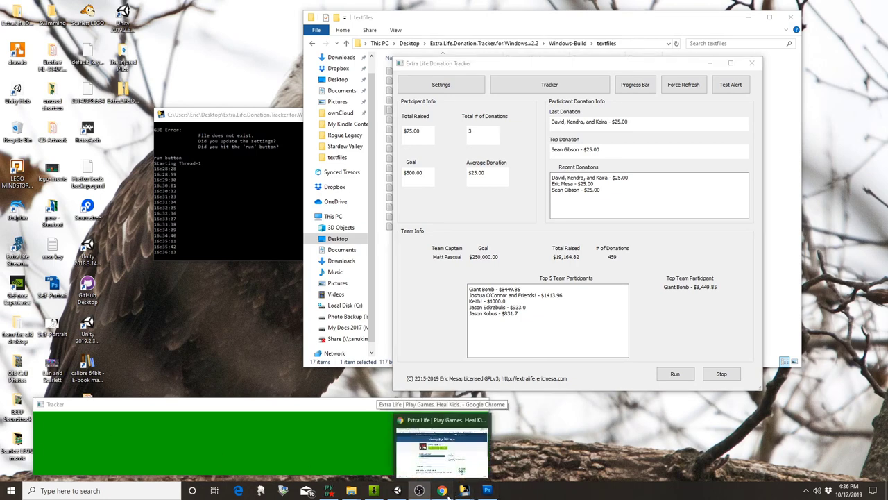
Step: Bring Chrome's GitHub releases tab forward and open the ELDonationTracker Issues list (10 open)
left_click(447, 493)
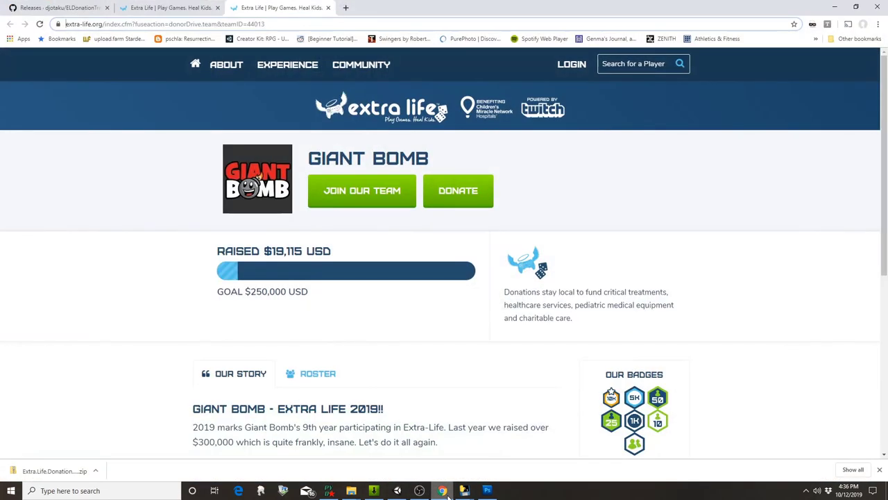
left_click(78, 8)
scroll(434, 118, "up", 2)
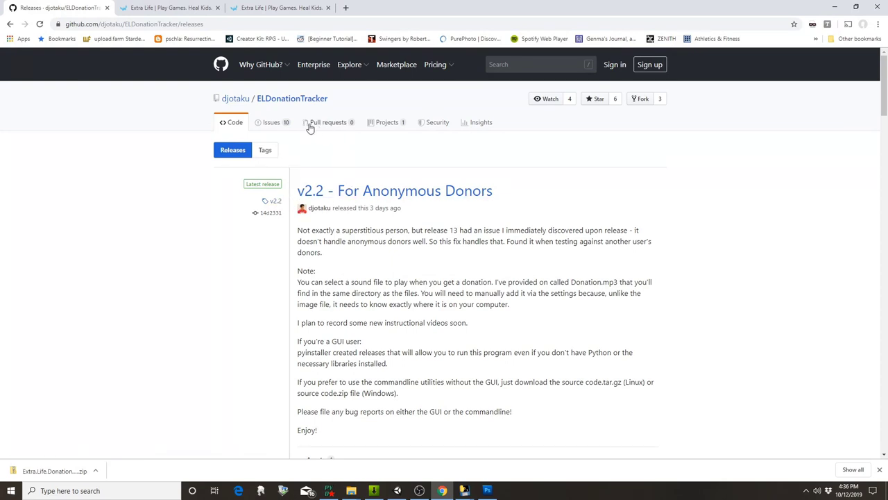
left_click(270, 122)
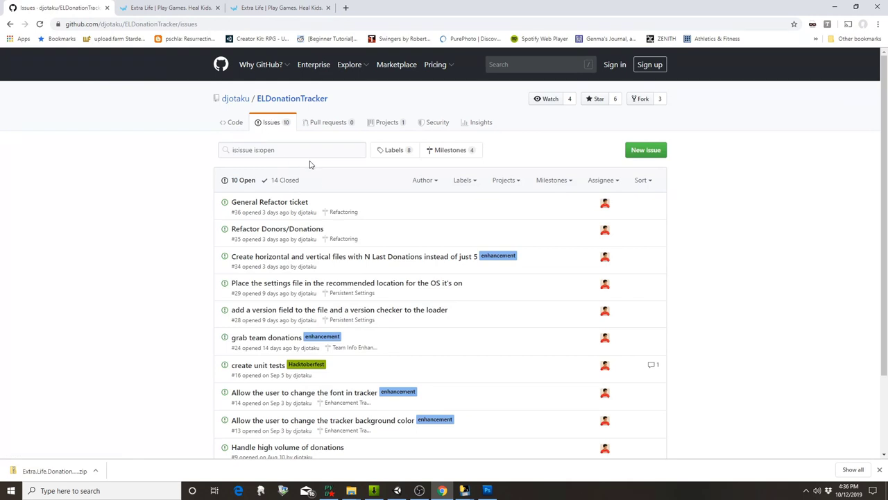
scroll(314, 173, "down", 3)
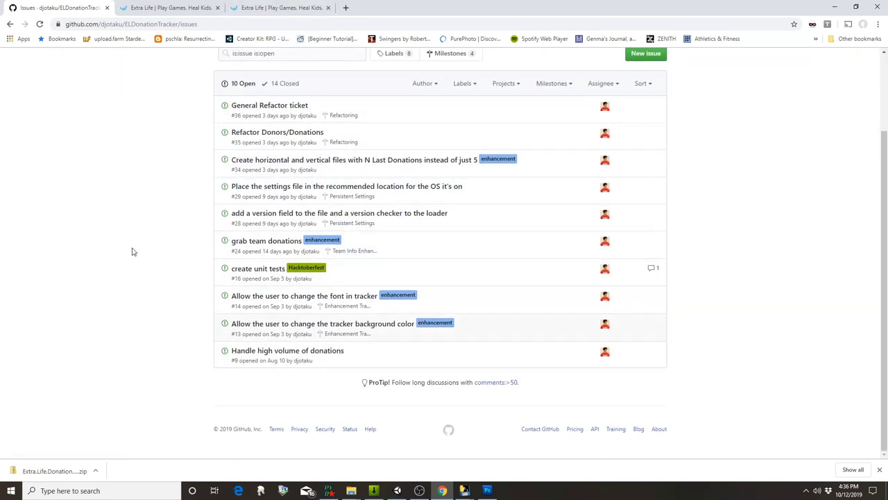
scroll(376, 323, "up", 2)
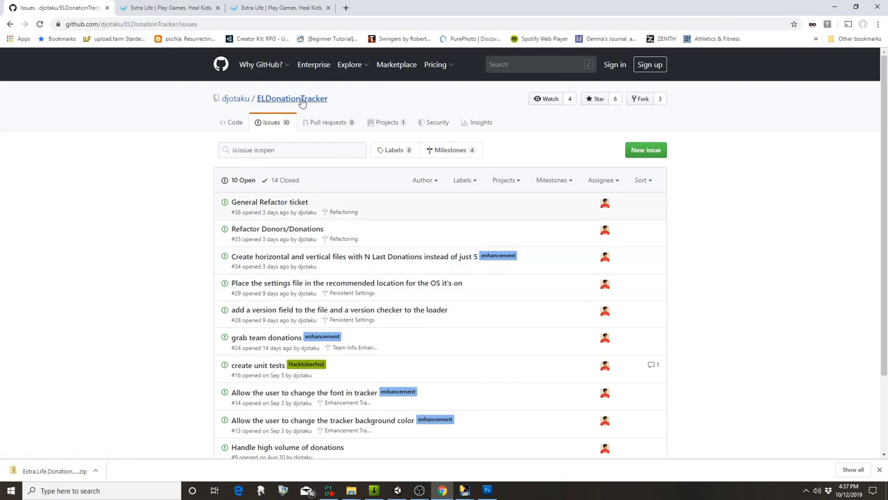
Step: Review the 14 closed issues, then return to the ELDonationTracker repository's main page
left_click(277, 181)
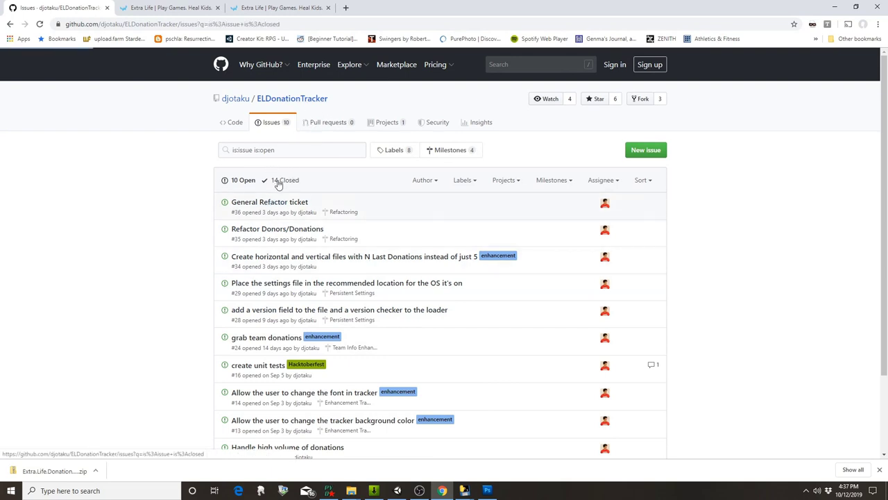
scroll(334, 215, "down", 1)
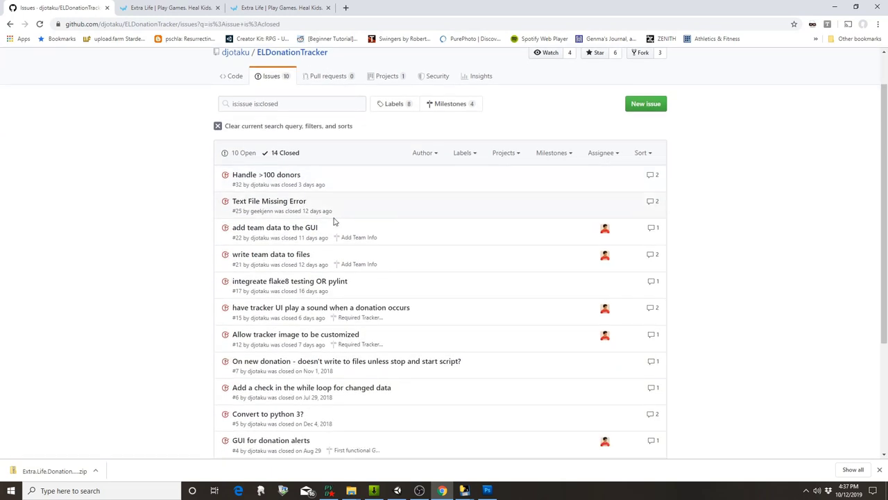
scroll(333, 220, "down", 2)
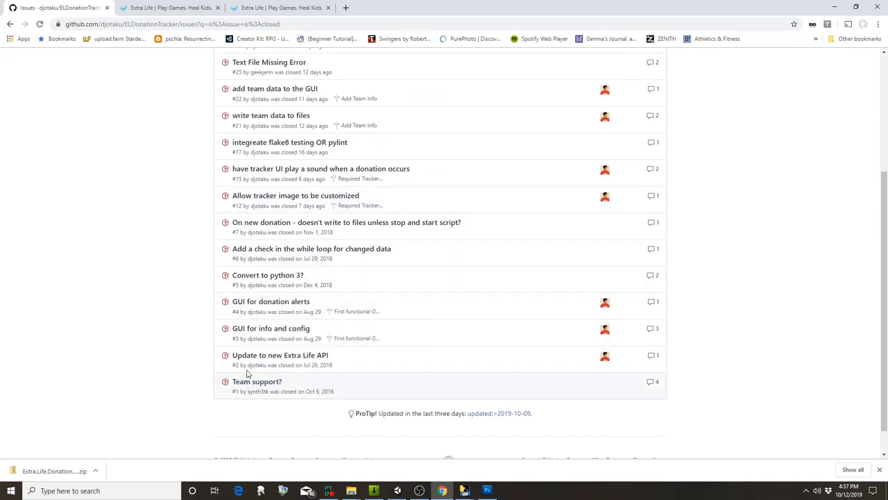
scroll(305, 297, "up", 1)
scroll(284, 260, "up", 1)
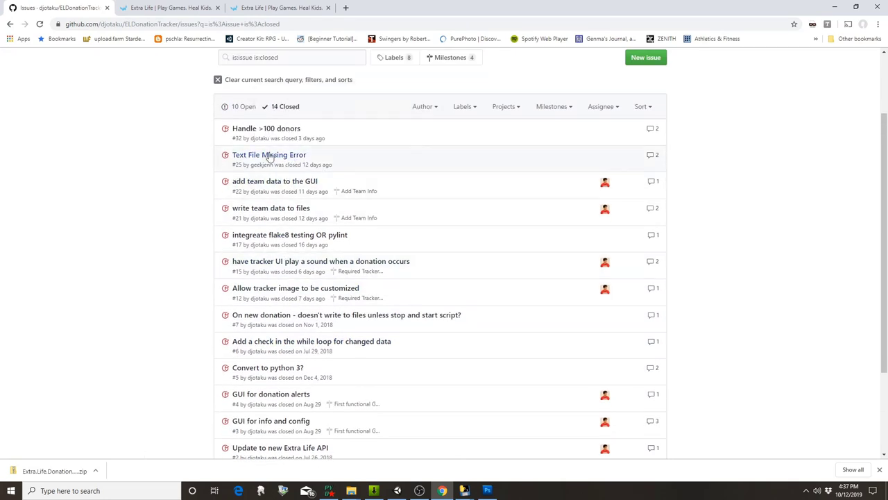
scroll(234, 104, "up", 2)
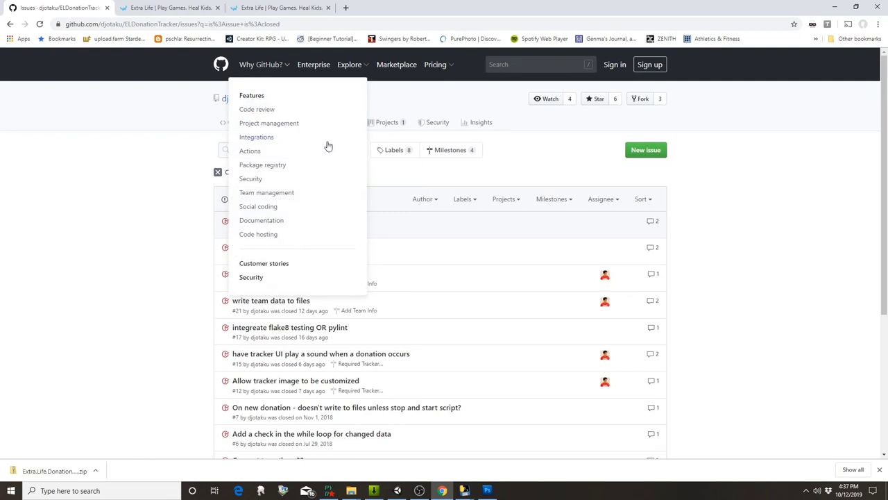
left_click(291, 98)
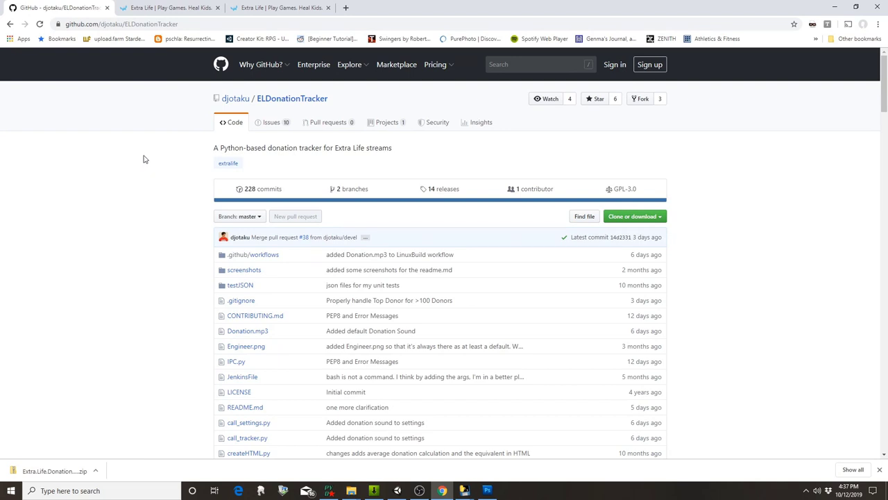
scroll(147, 160, "down", 5)
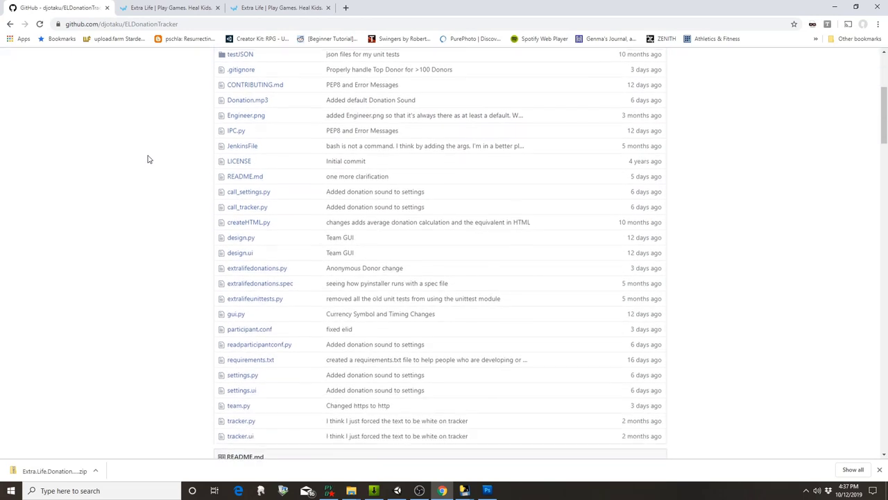
scroll(148, 159, "down", 3)
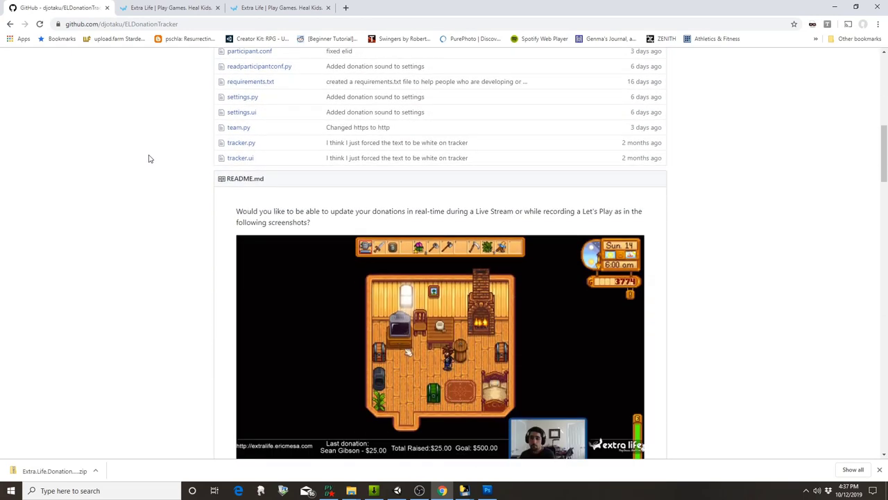
scroll(148, 159, "down", 4)
scroll(160, 177, "down", 4)
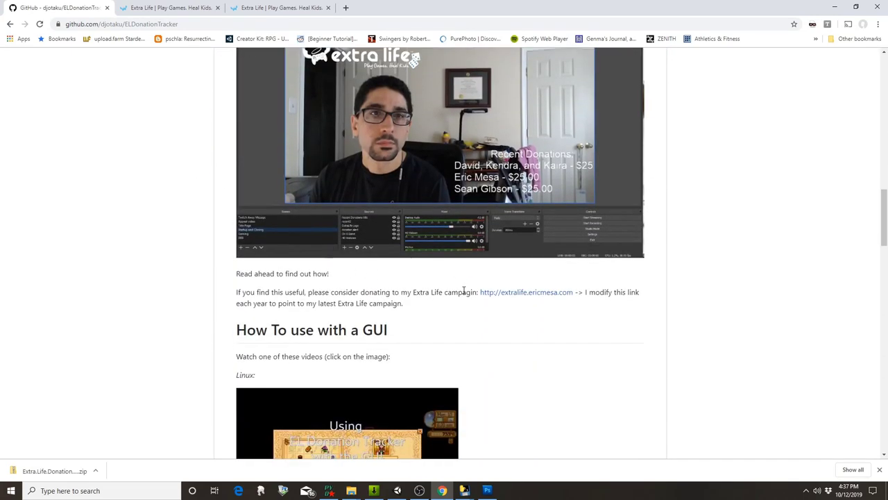
left_click_drag(477, 292, 584, 292)
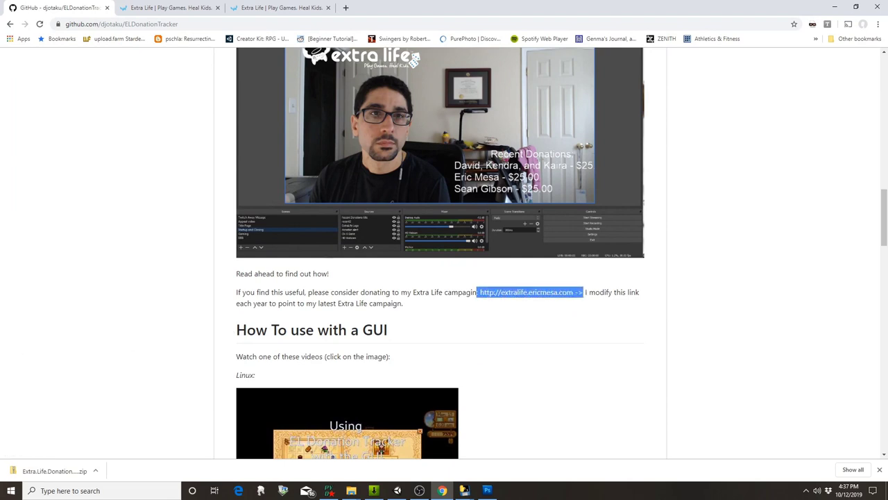
left_click(90, 301)
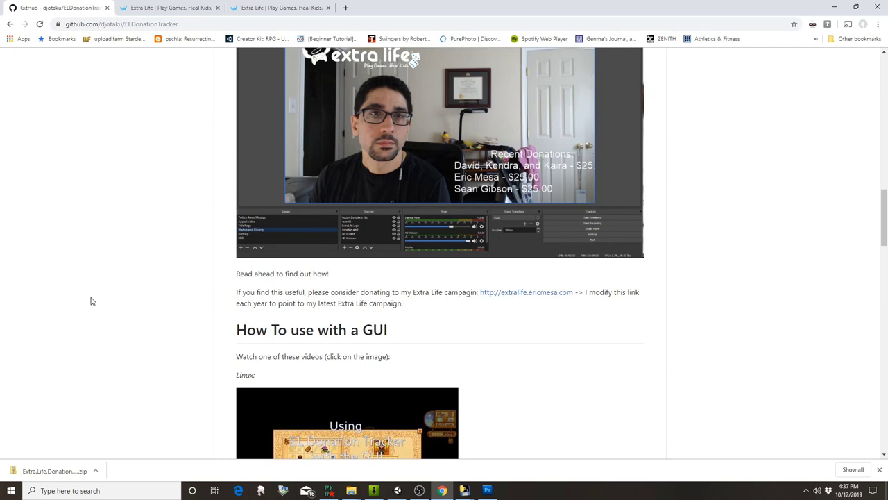
scroll(108, 278, "up", 5)
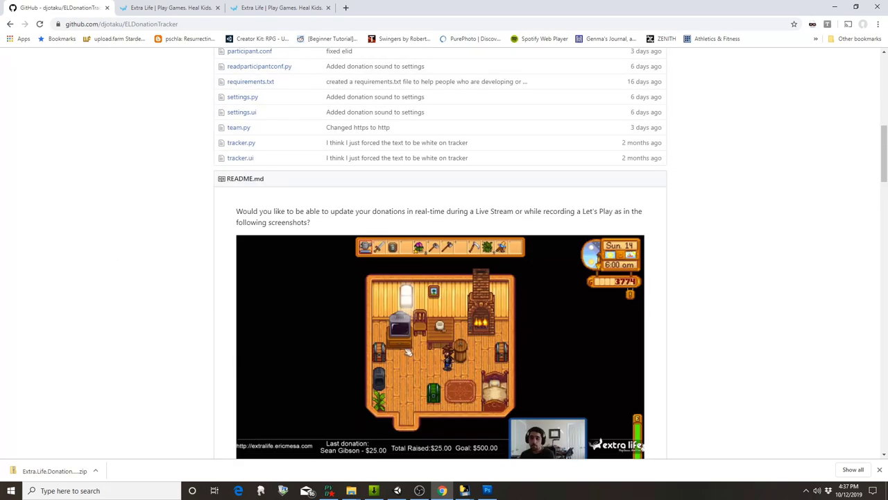
scroll(557, 205, "down", 1)
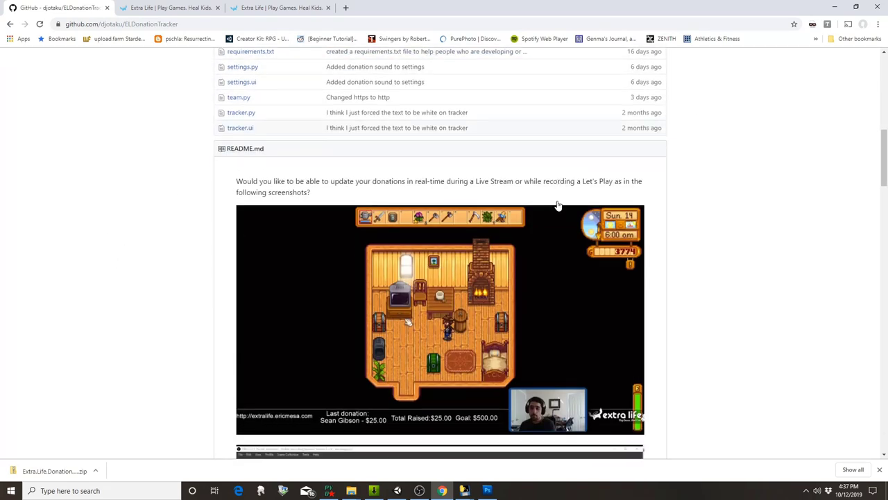
scroll(557, 205, "down", 15)
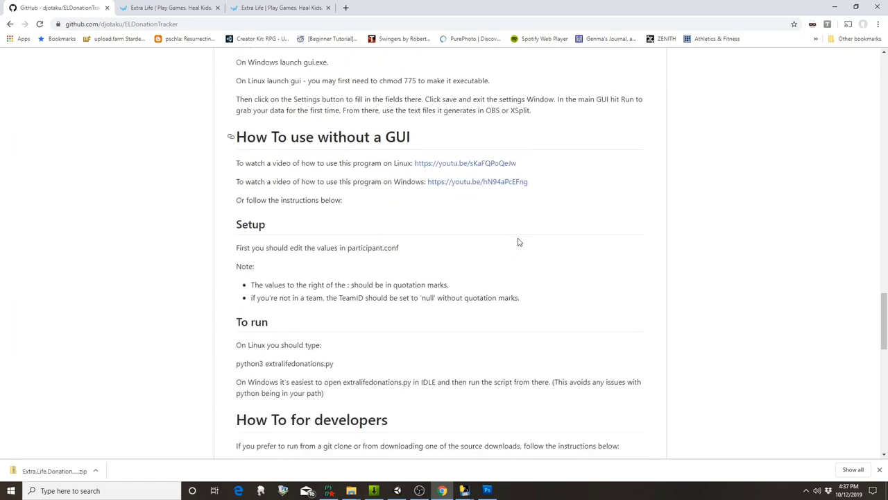
scroll(517, 235, "down", 10)
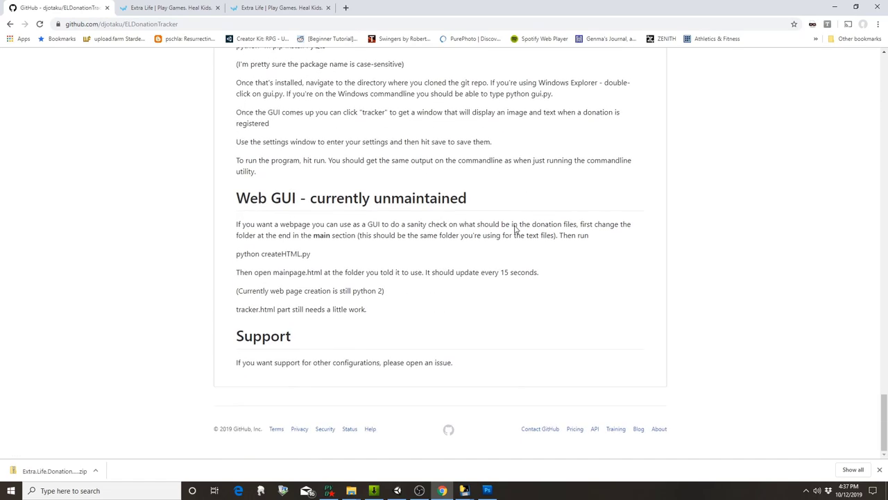
scroll(515, 229, "up", 20)
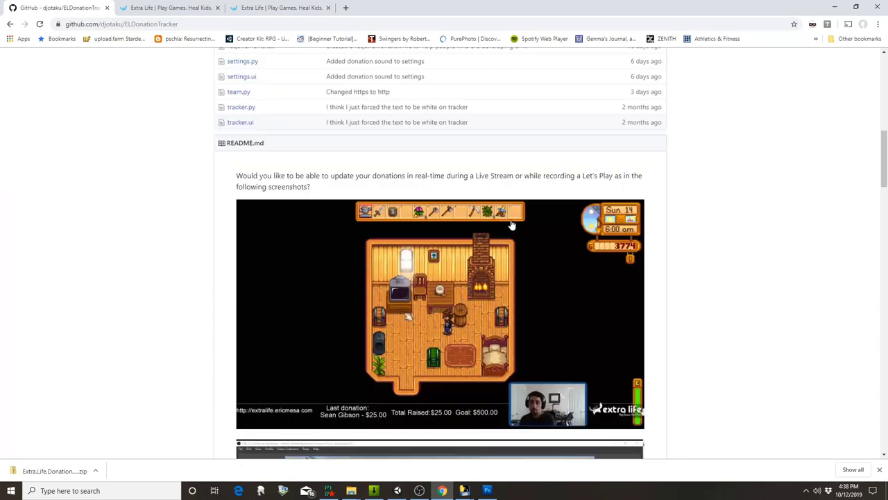
scroll(506, 222, "up", 10)
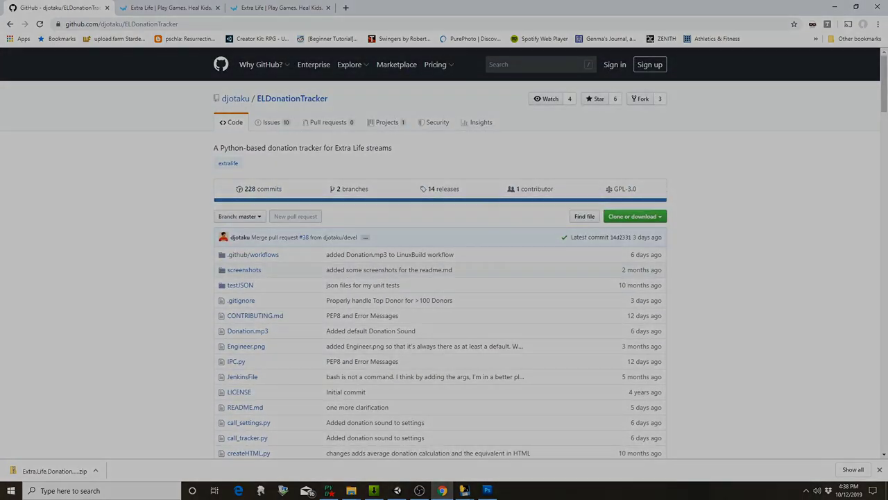